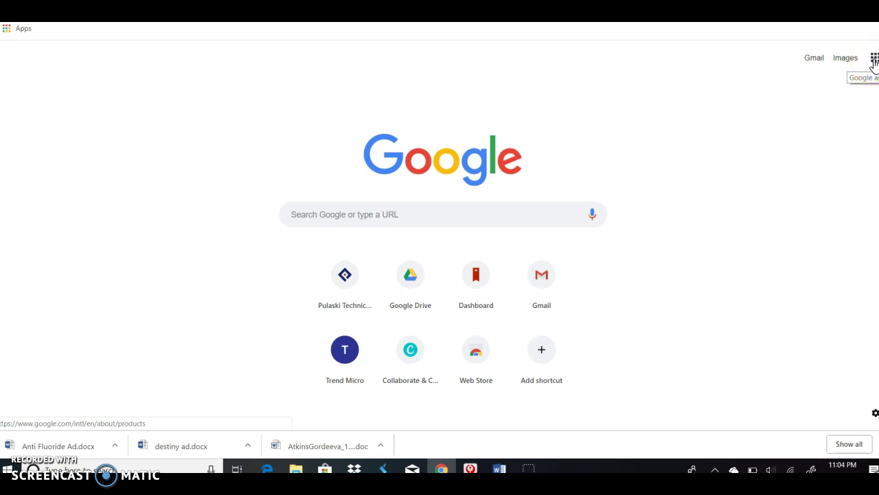
- Reach Blogger from the Google apps grid and sign in with the saved Google account
{"action": "left_click", "coordinate": [874, 60]}
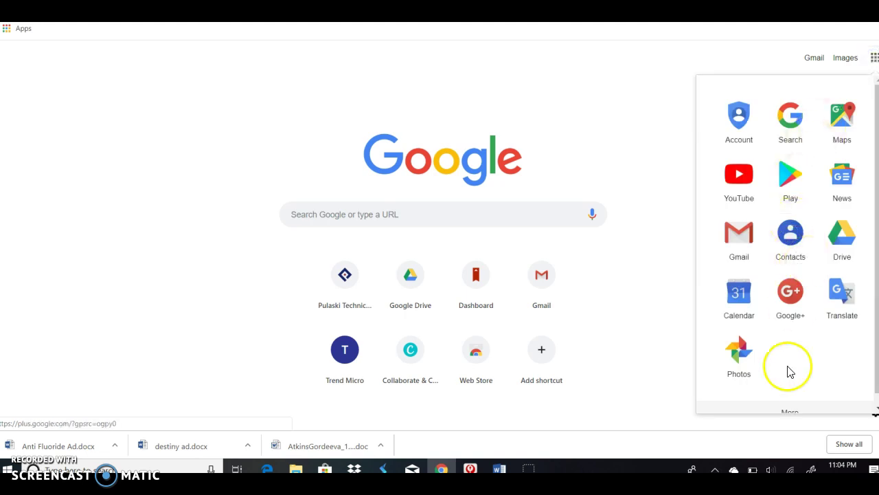
{"action": "left_click", "coordinate": [791, 414]}
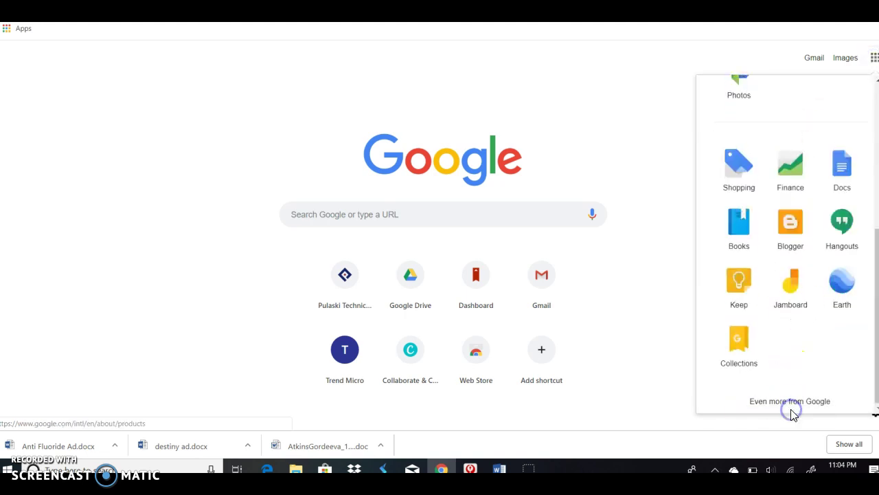
{"action": "left_click", "coordinate": [791, 223]}
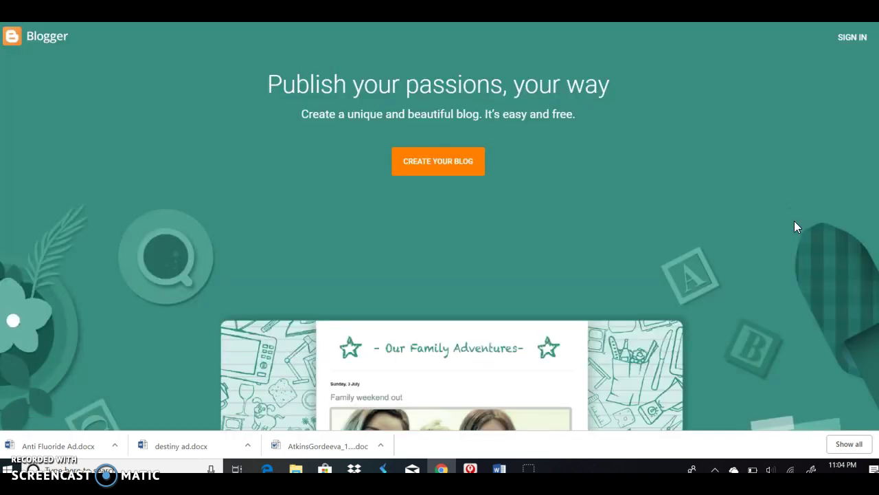
{"action": "left_click", "coordinate": [854, 38]}
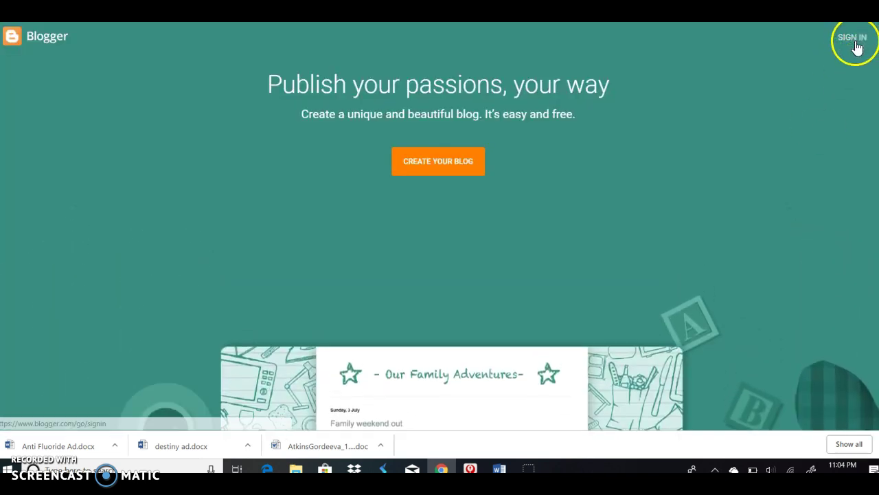
{"action": "left_click", "coordinate": [854, 40]}
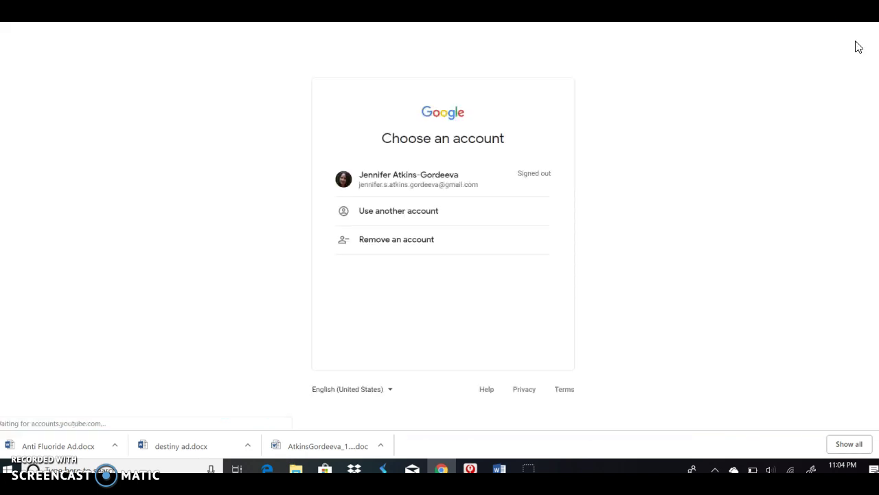
{"action": "left_click", "coordinate": [413, 189]}
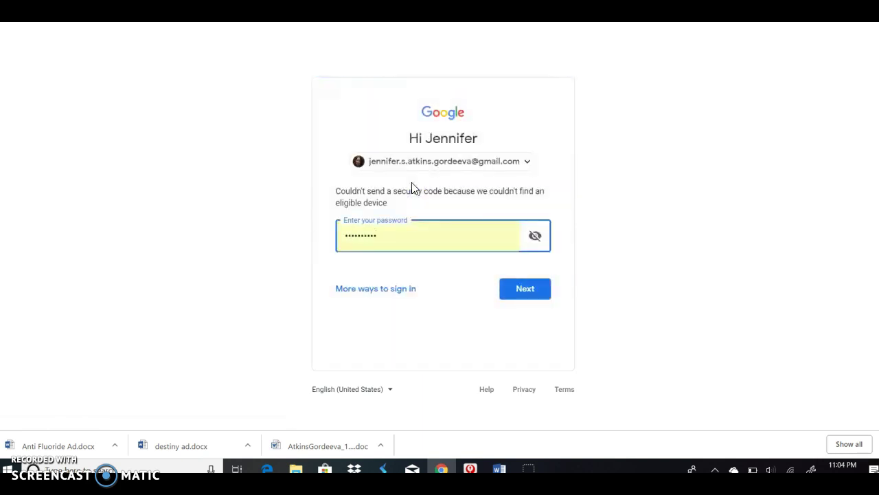
{"action": "left_click", "coordinate": [513, 288]}
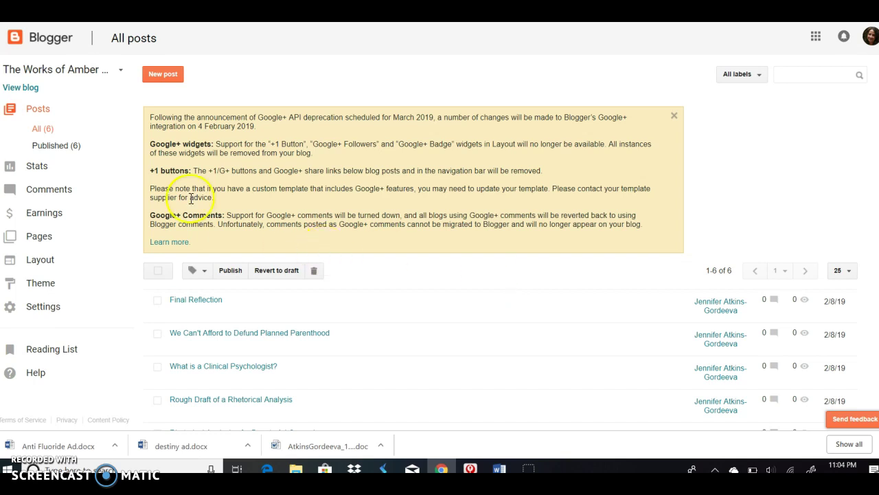
- Open the blog picker to list all five blogs on the account
{"action": "left_click", "coordinate": [121, 73]}
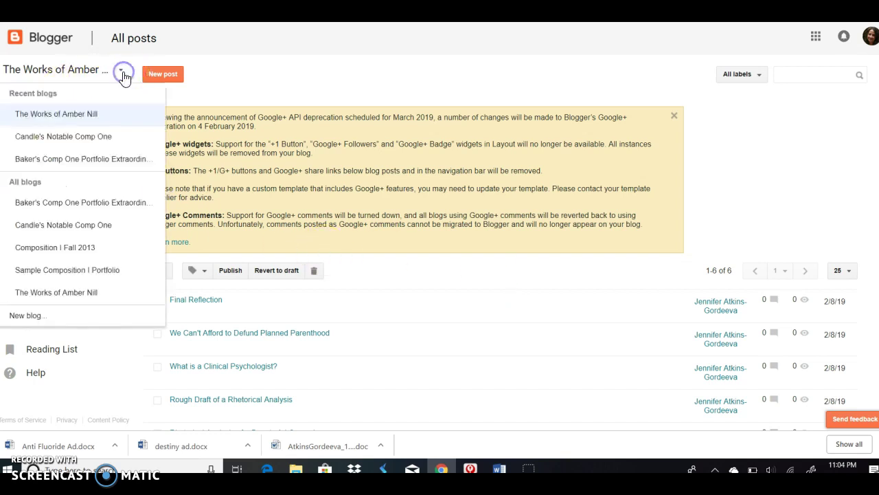
{"action": "left_click", "coordinate": [68, 279]}
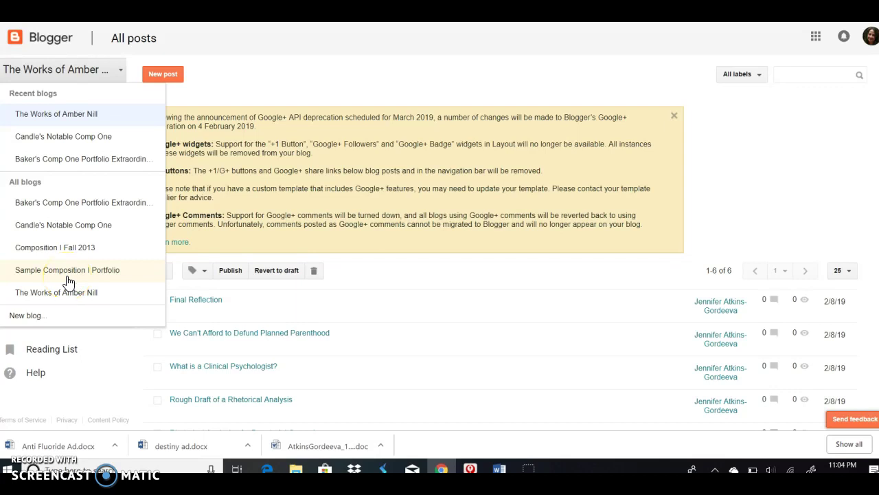
- Create a new blog with the title 'Juniper's Portfolio' and the address juniperportfolio.blogspot.com
{"action": "left_click", "coordinate": [32, 320]}
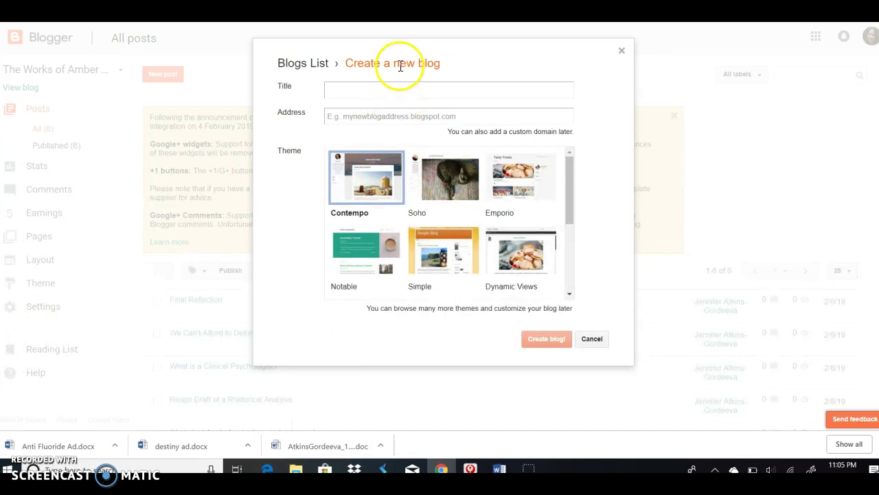
{"action": "left_click", "coordinate": [385, 89]}
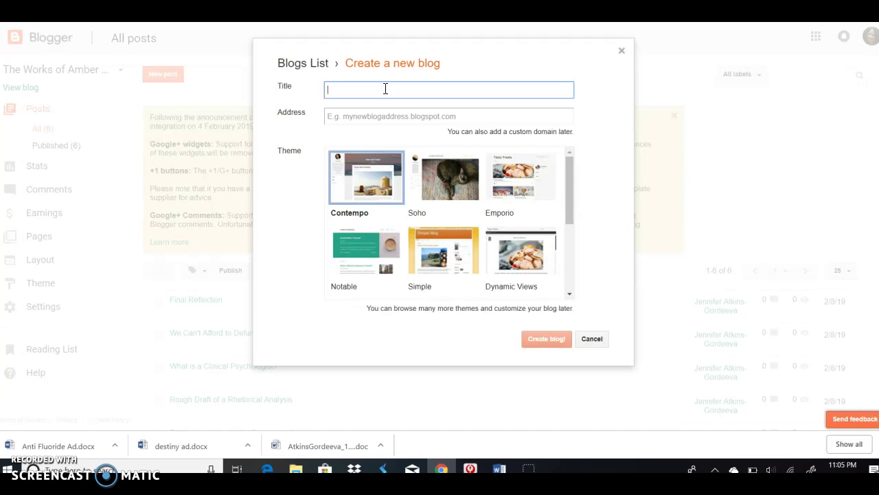
{"action": "type", "text": "Juniper's Portfolio"}
{"action": "left_click", "coordinate": [362, 117]}
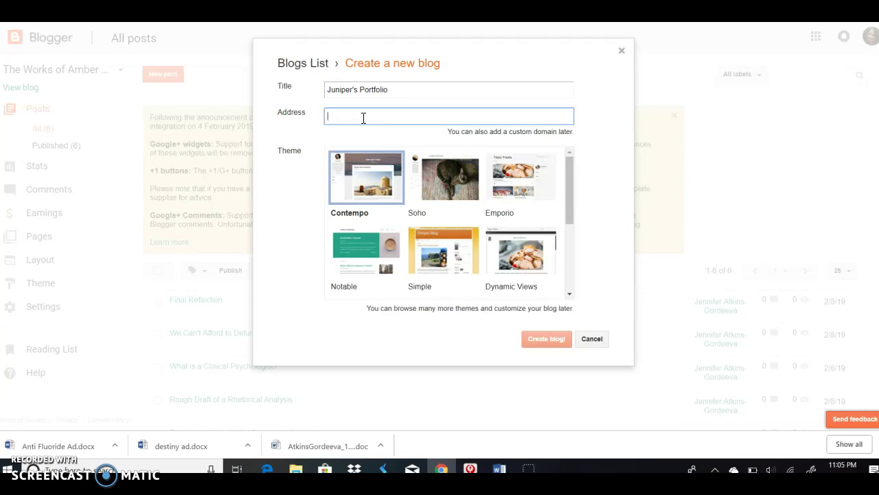
{"action": "type", "text": "jun"}
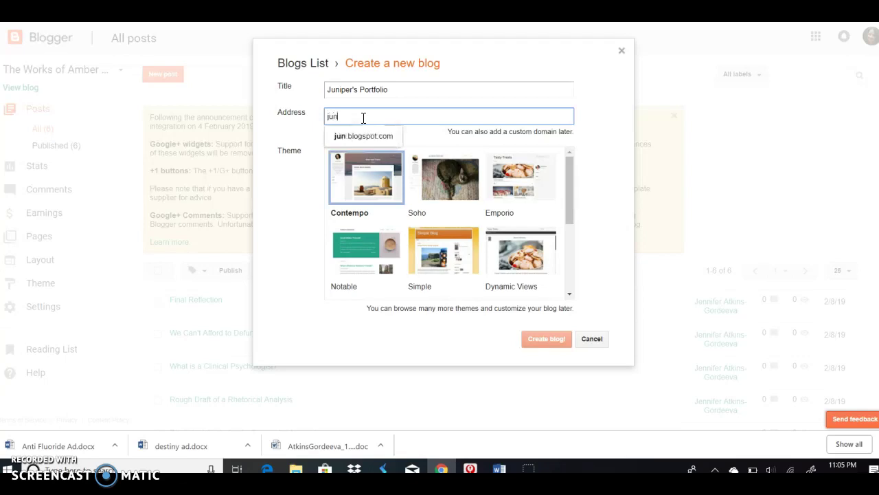
{"action": "type", "text": "iperportfolio"}
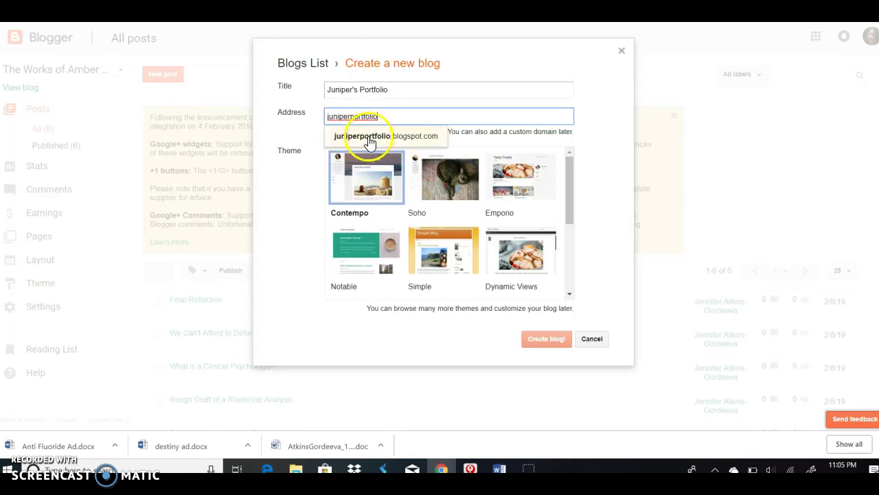
{"action": "left_click", "coordinate": [368, 137]}
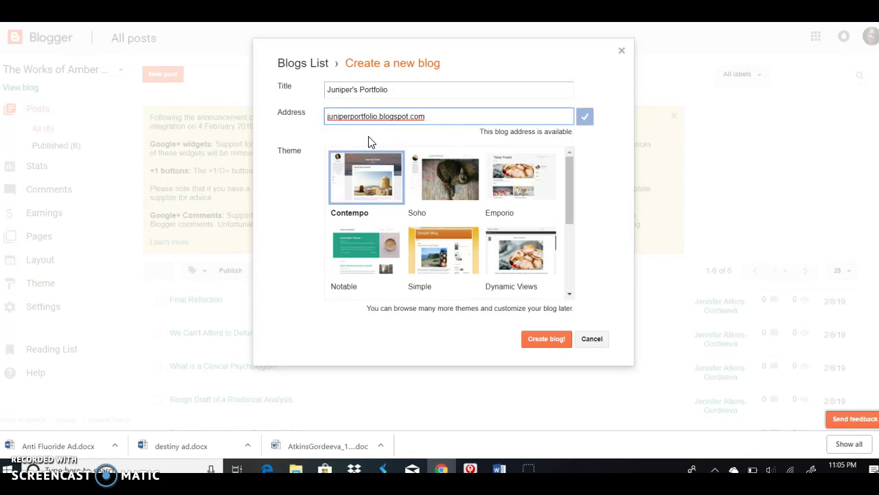
{"action": "left_click", "coordinate": [555, 345]}
{"action": "left_click", "coordinate": [555, 345]}
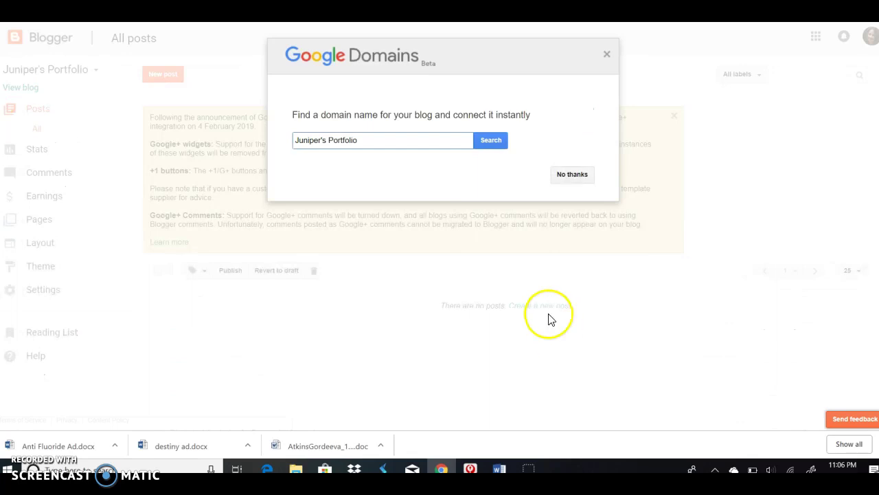
- Dismiss the Google Domains offer and start a blank post with the caret in its body
{"action": "left_click", "coordinate": [571, 180]}
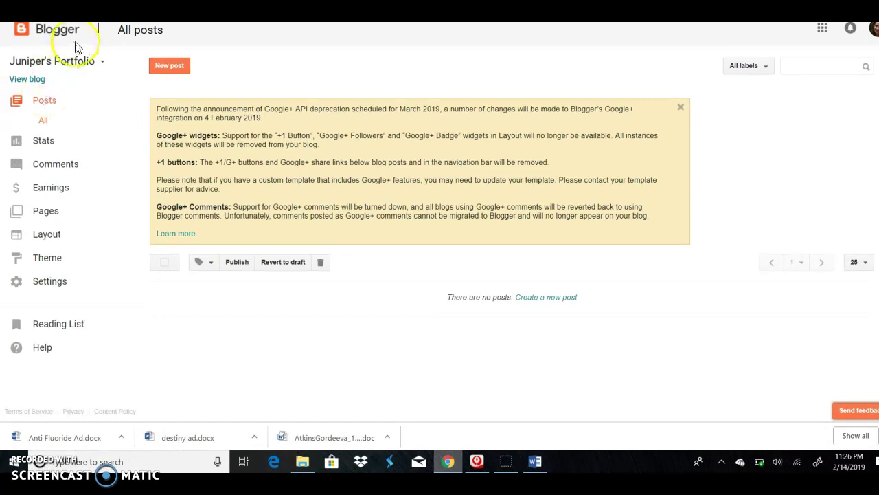
{"action": "left_click", "coordinate": [172, 69]}
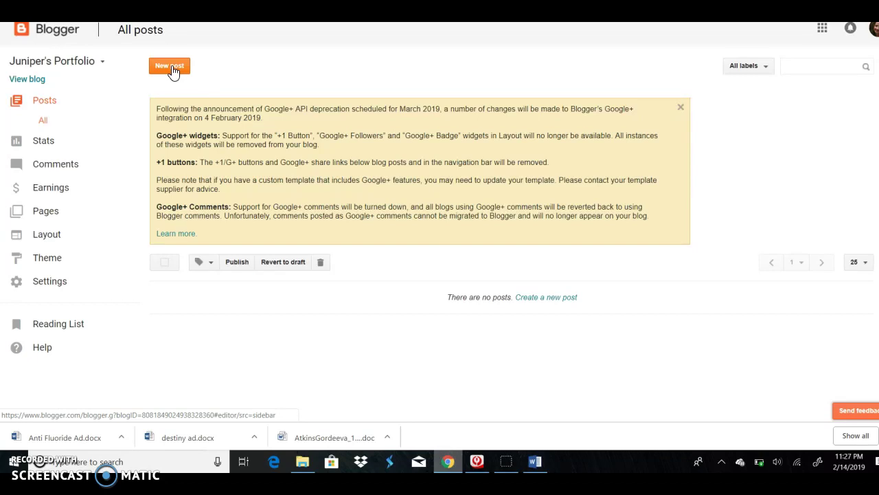
{"action": "left_click", "coordinate": [172, 67]}
{"action": "left_click", "coordinate": [368, 377]}
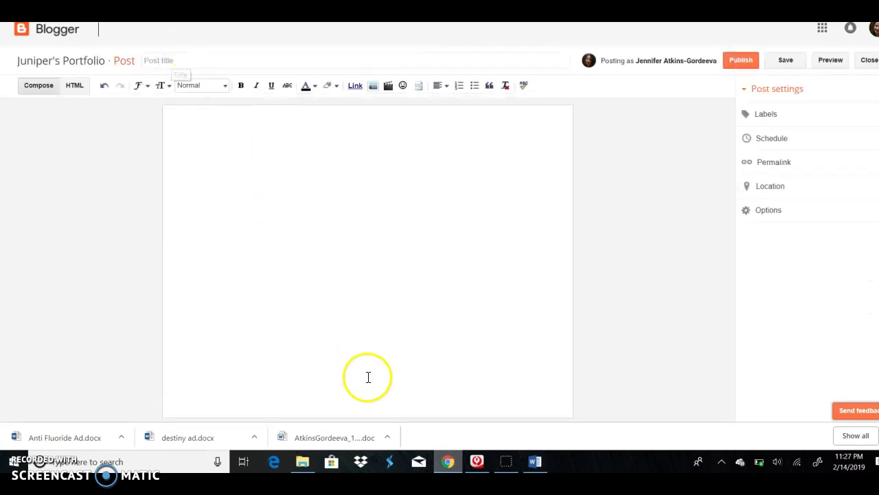
- Select the entire 'Etiam Ornare Vitae Sapien at Mollis' essay in Word
{"action": "left_click", "coordinate": [535, 461]}
{"action": "key", "text": "ctrl+a"}
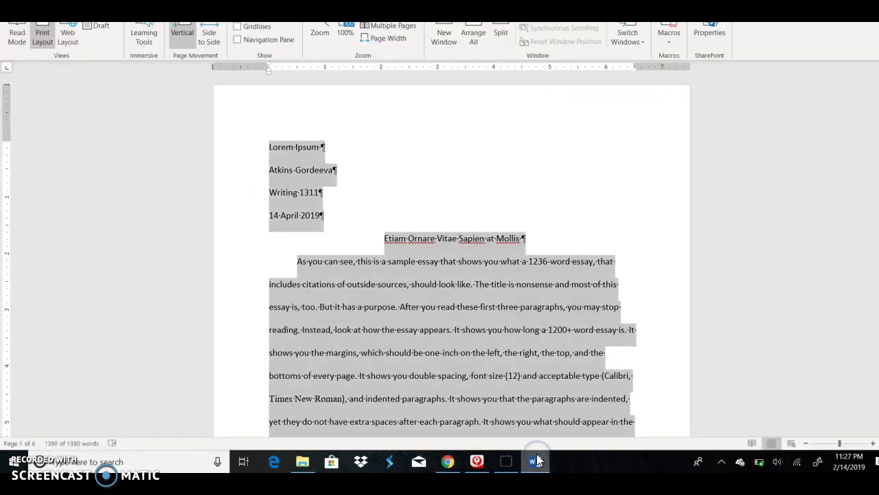
{"action": "left_click", "coordinate": [512, 206]}
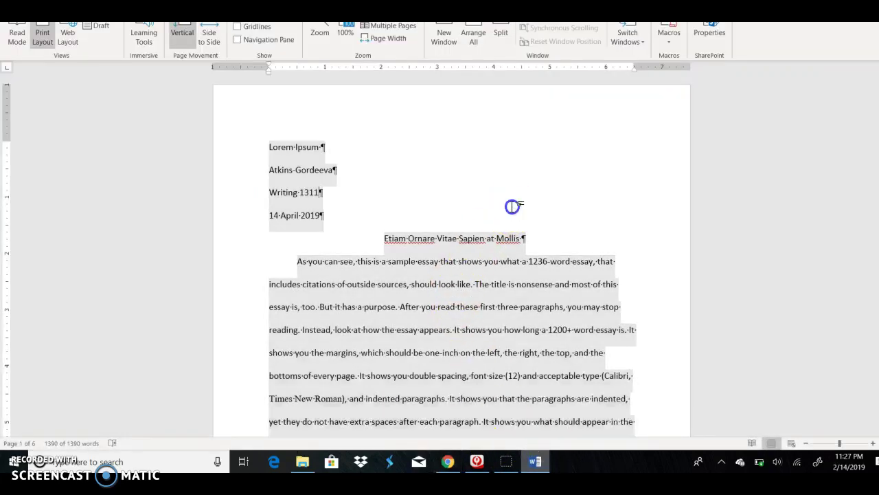
{"action": "key", "text": "ctrl+a"}
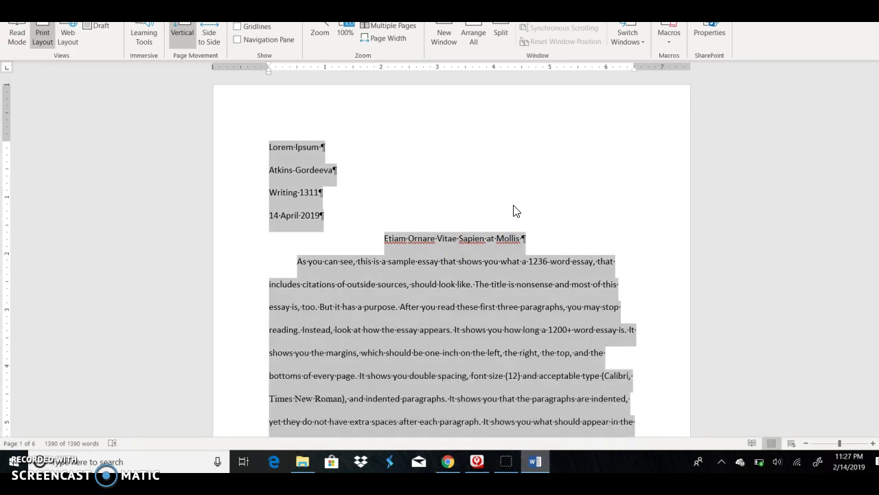
- Set the post body's text alignment and paste in the full essay with its Works Cited list
{"action": "left_click", "coordinate": [449, 462]}
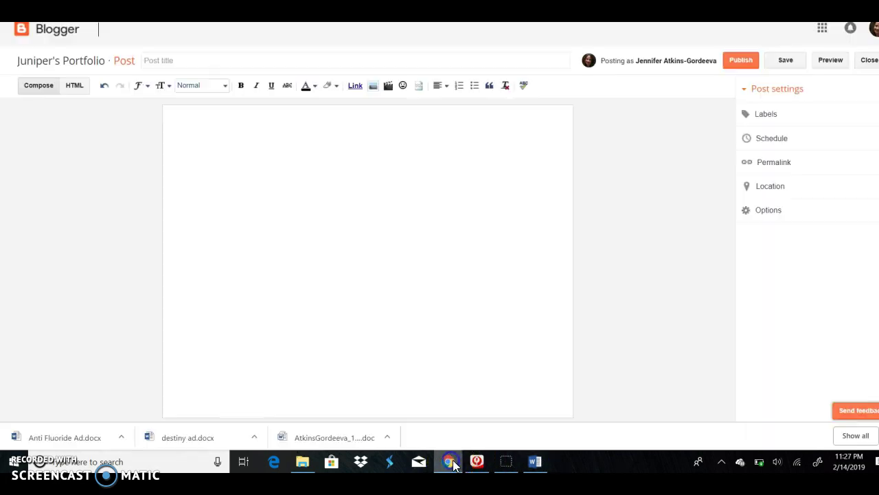
{"action": "left_click", "coordinate": [279, 194]}
{"action": "right_click", "coordinate": [267, 173]}
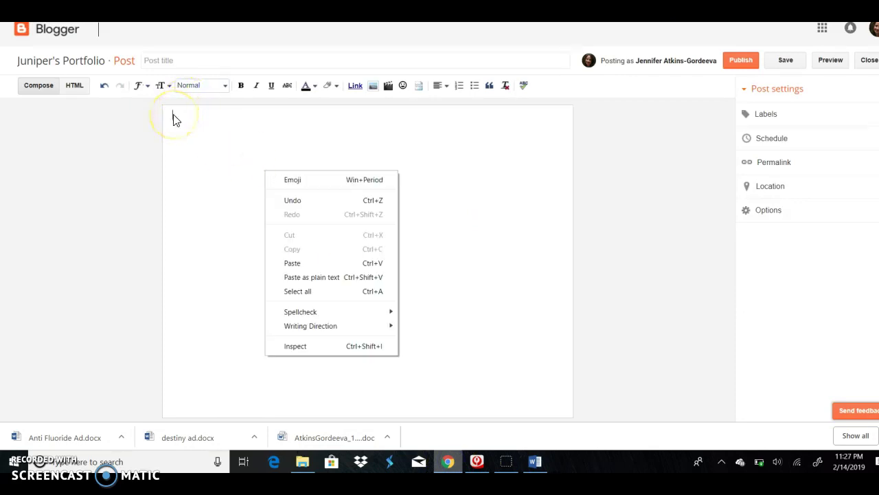
{"action": "left_click", "coordinate": [437, 86]}
{"action": "left_click", "coordinate": [453, 118]}
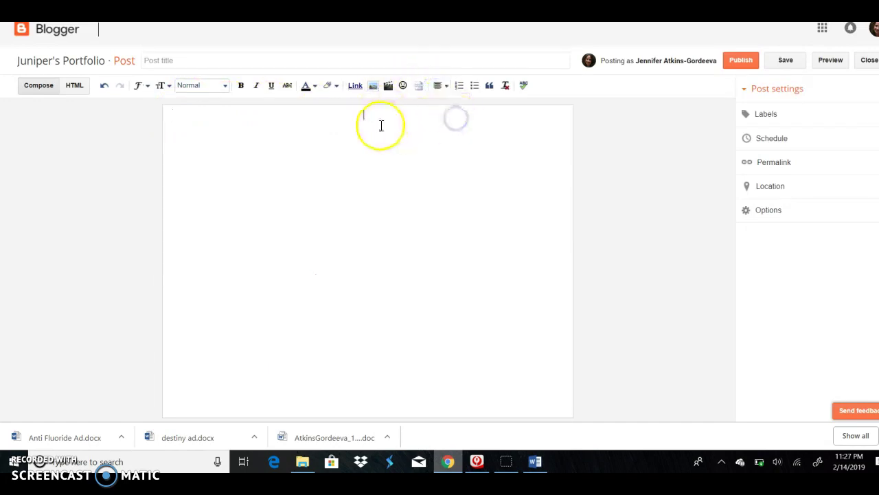
{"action": "left_click", "coordinate": [445, 88]}
{"action": "left_click", "coordinate": [447, 104]}
{"action": "key", "text": "ctrl+v"}
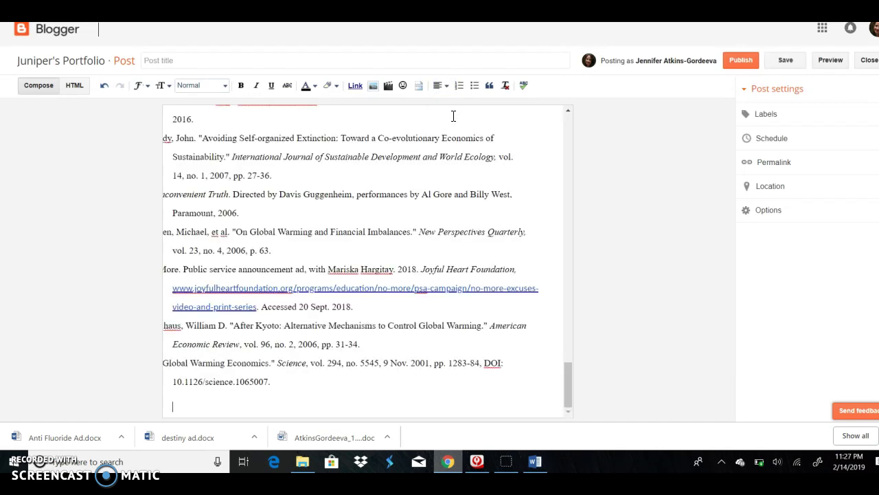
{"action": "mouse_move", "coordinate": [568, 379]}
{"action": "left_mouse_down"}
{"action": "mouse_move", "coordinate": [562, 132]}
{"action": "mouse_move", "coordinate": [568, 388]}
{"action": "left_mouse_up"}
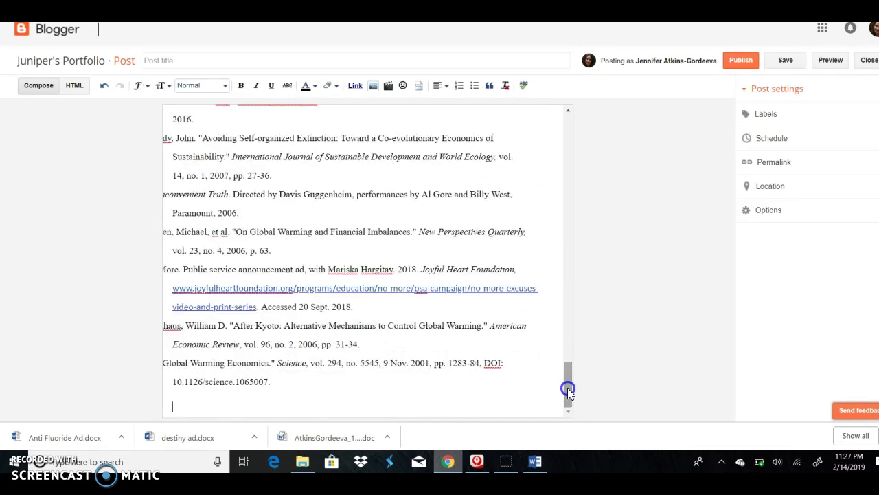
- In Word, move the Works Cited indents to the left margin as hanging indents, then select the essay
{"action": "left_click", "coordinate": [535, 461]}
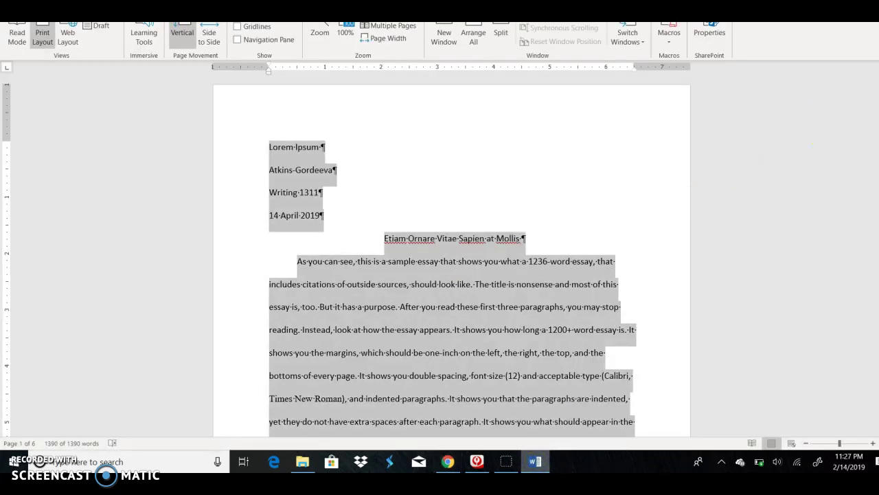
{"action": "scroll", "coordinate": [451, 254], "scroll_direction": "down", "scroll_amount": 20}
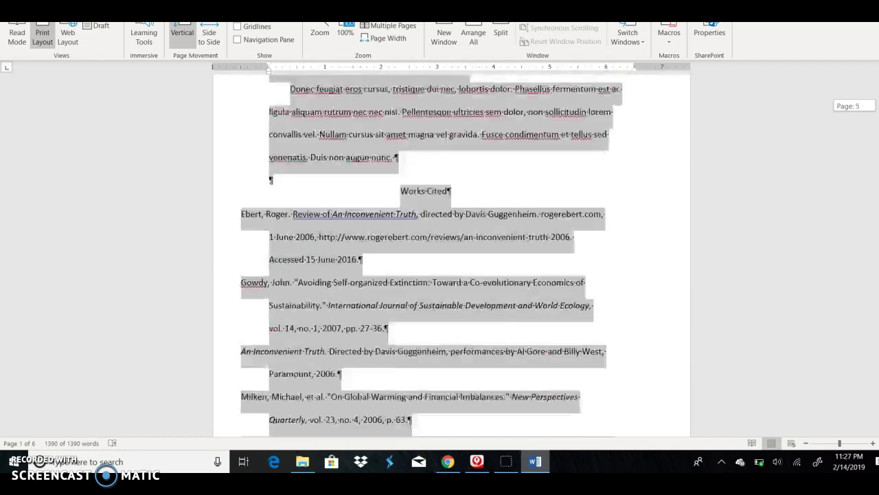
{"action": "scroll", "coordinate": [549, 261], "scroll_direction": "down", "scroll_amount": 4}
{"action": "scroll", "coordinate": [550, 261], "scroll_direction": "up", "scroll_amount": 3}
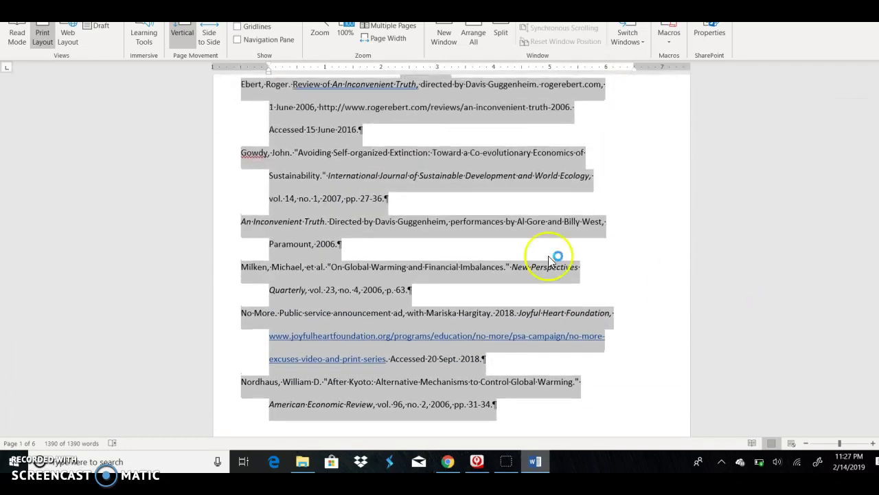
{"action": "left_click", "coordinate": [240, 86]}
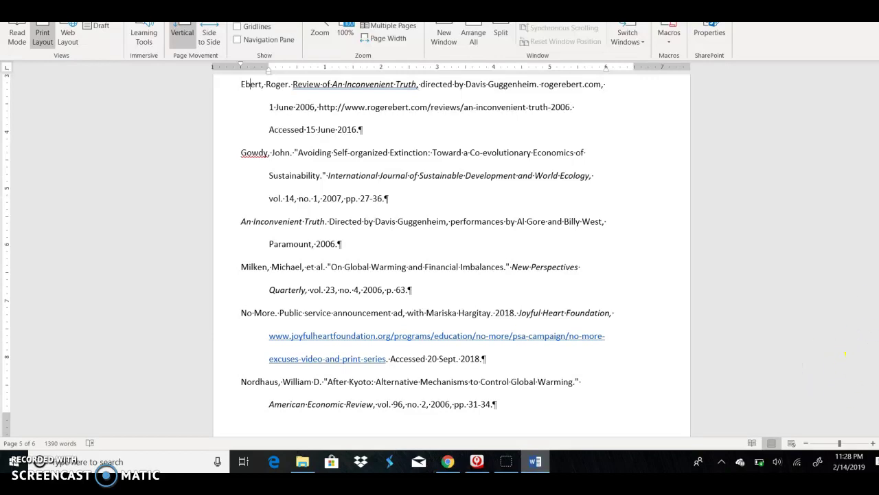
{"action": "scroll", "coordinate": [845, 353], "scroll_direction": "up", "scroll_amount": 4}
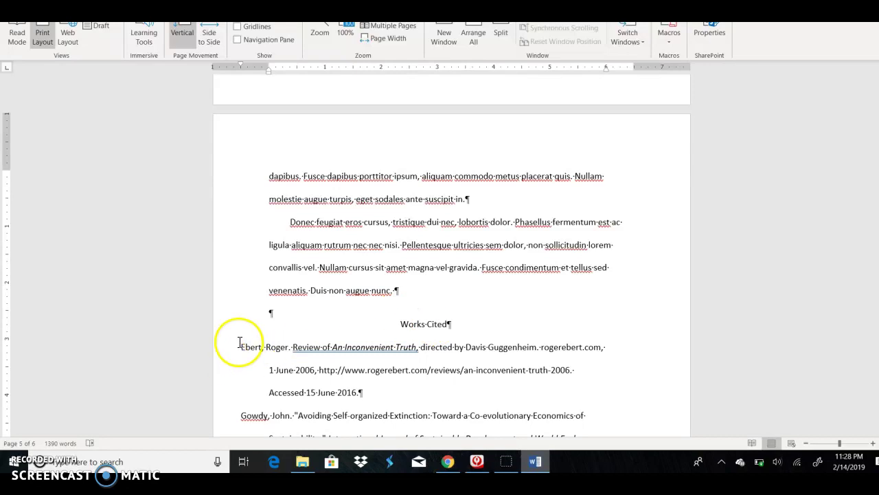
{"action": "left_click_drag", "start_coordinate": [240, 347], "coordinate": [432, 311]}
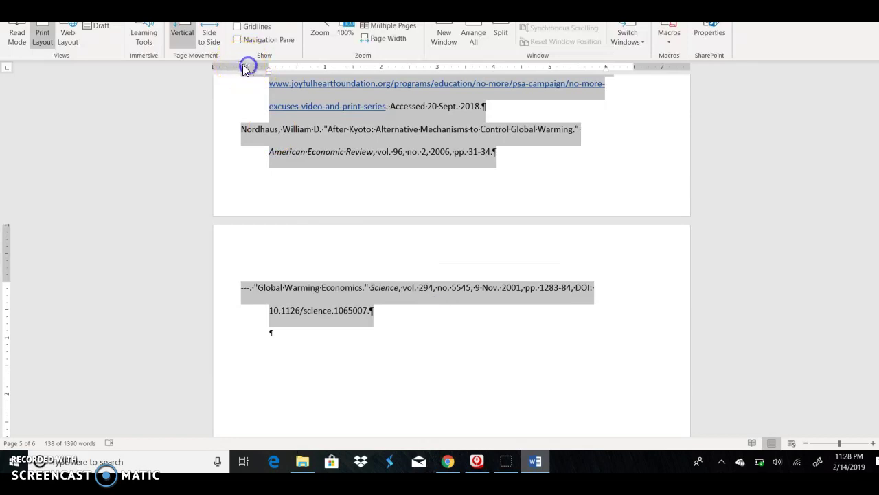
{"action": "mouse_move", "coordinate": [240, 68]}
{"action": "left_mouse_down"}
{"action": "mouse_move", "coordinate": [255, 80]}
{"action": "mouse_move", "coordinate": [297, 74]}
{"action": "left_mouse_up"}
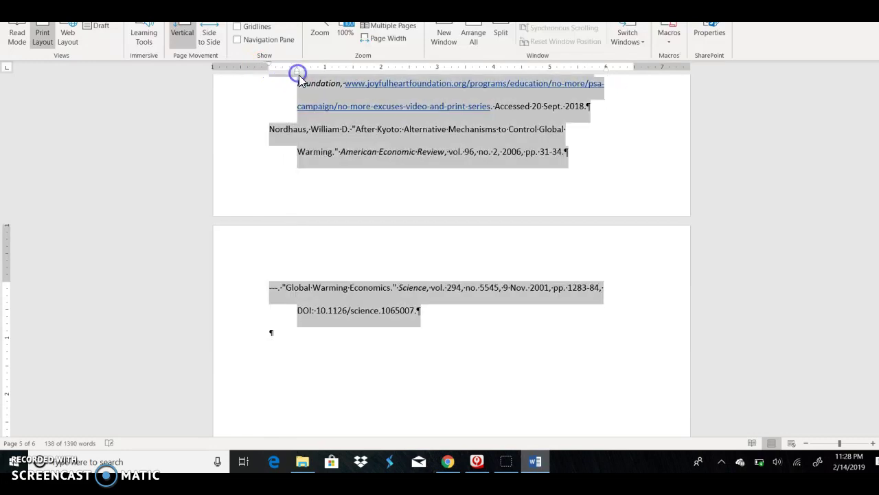
{"action": "left_click", "coordinate": [282, 107]}
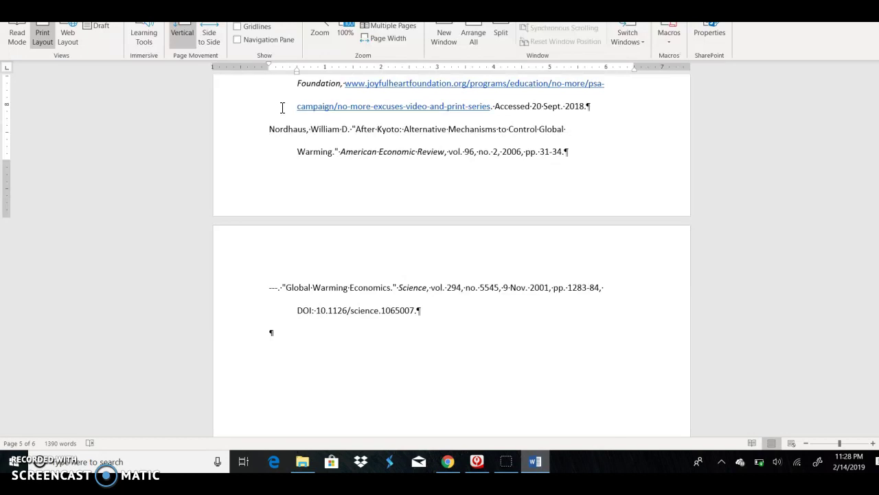
{"action": "key", "text": "ctrl+a"}
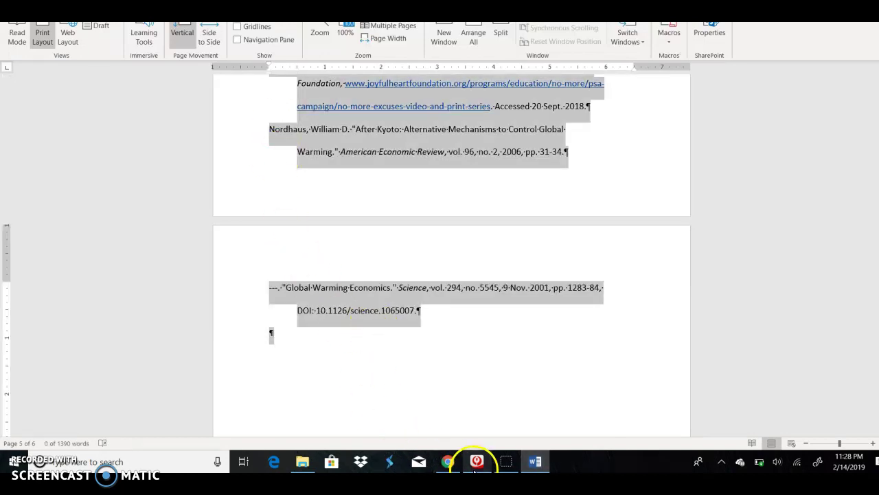
{"action": "left_click", "coordinate": [448, 461]}
- Swap the post text for the re-pasted essay and select the header lines at the top
{"action": "left_click", "coordinate": [391, 396]}
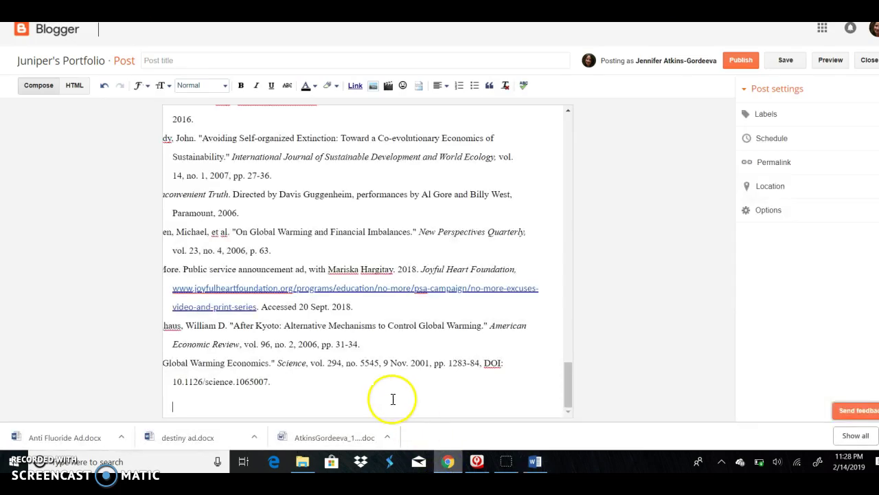
{"action": "key", "text": "ctrl+a"}
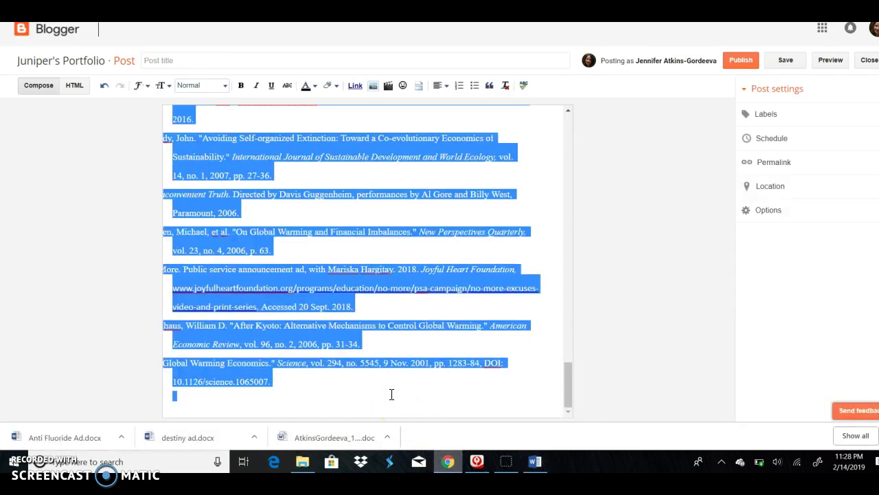
{"action": "key", "text": "BackSpace"}
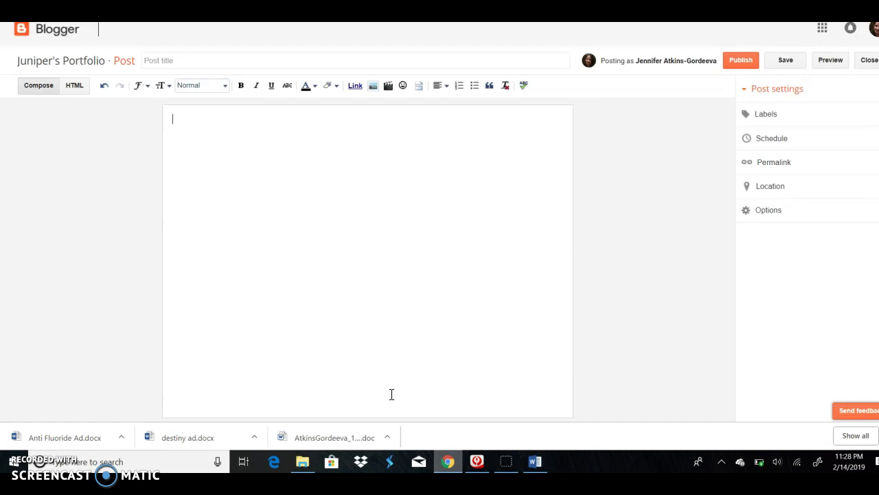
{"action": "key", "text": "ctrl+v"}
{"action": "left_click", "coordinate": [411, 388]}
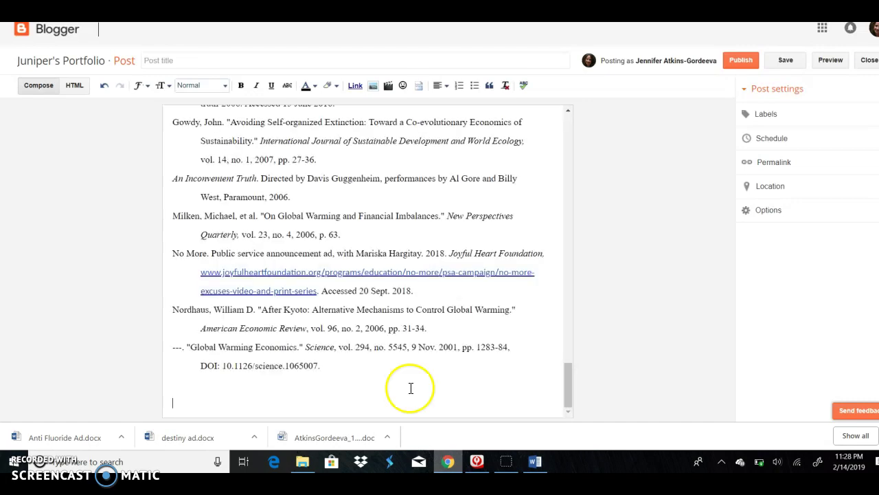
{"action": "left_click_drag", "start_coordinate": [568, 387], "coordinate": [570, 133]}
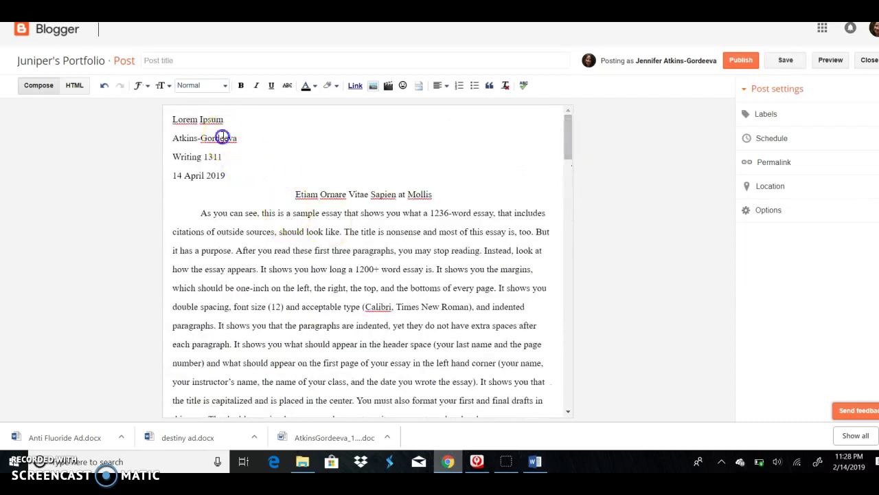
{"action": "left_click_drag", "start_coordinate": [226, 137], "coordinate": [231, 176]}
{"action": "left_click", "coordinate": [174, 120]}
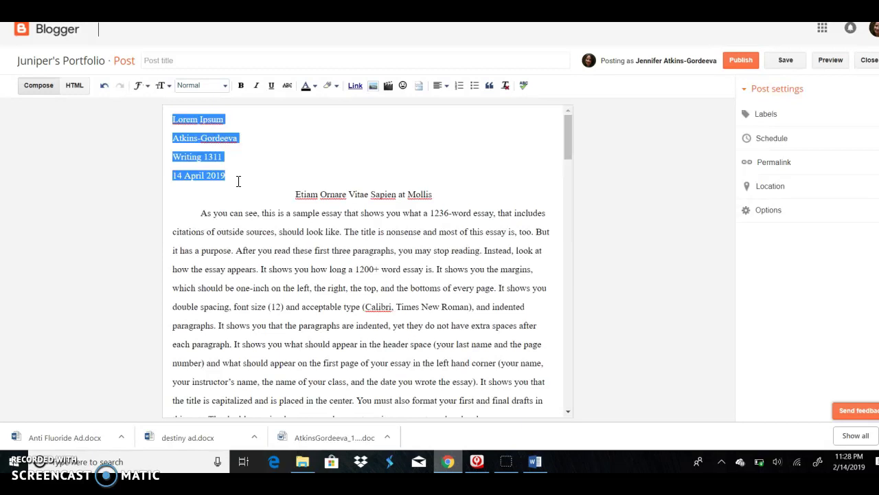
- Delete the four header lines and make 'Etiam Ornare Vitae Sapien at Mollis' a Subheading
{"action": "key", "text": "BackSpace"}
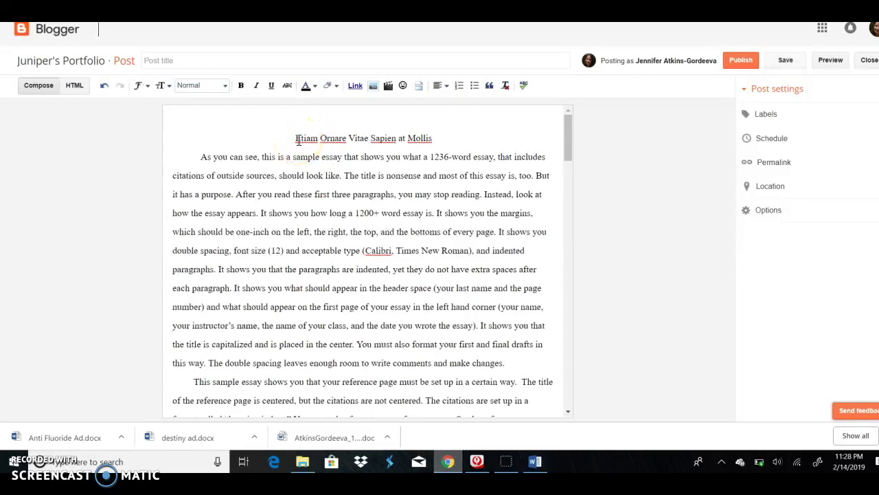
{"action": "left_click", "coordinate": [337, 142]}
{"action": "right_click", "coordinate": [225, 89]}
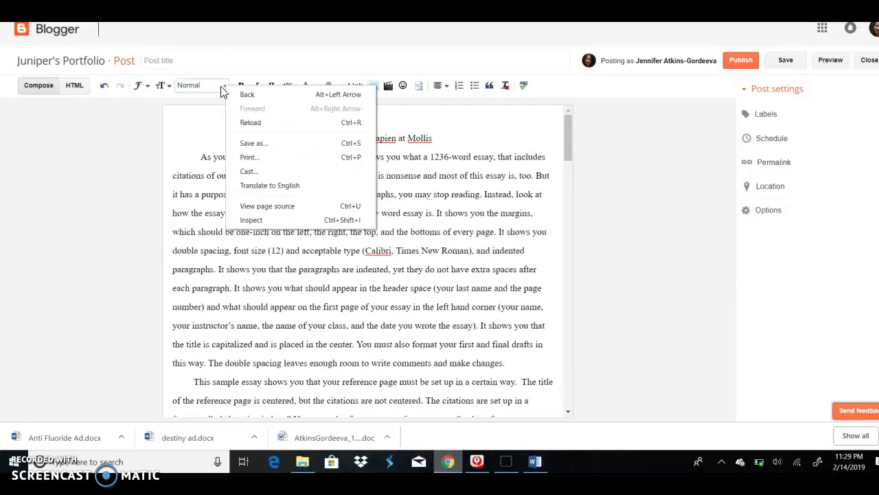
{"action": "left_click", "coordinate": [223, 86]}
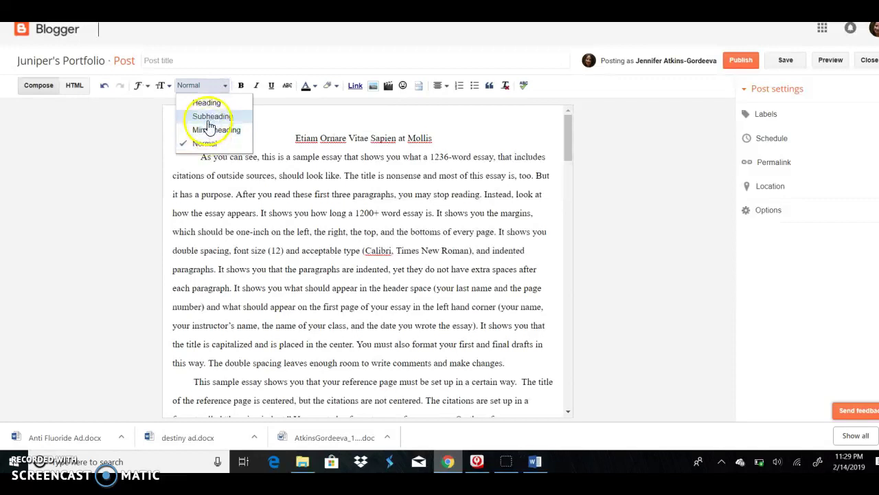
{"action": "left_click", "coordinate": [208, 118]}
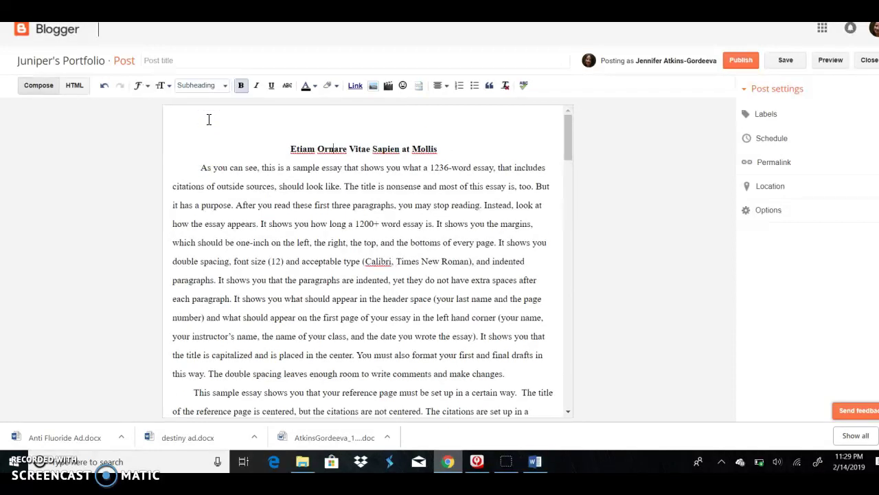
{"action": "left_click", "coordinate": [203, 60]}
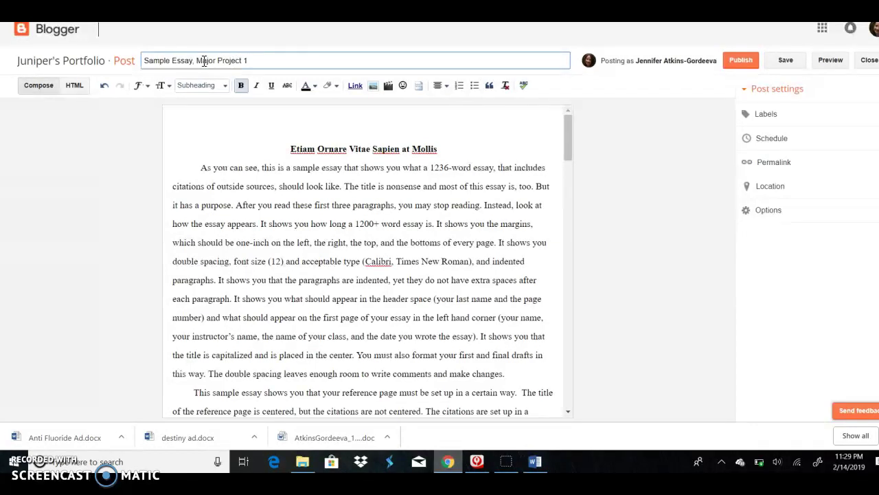
- Put the caret at the start of the 'Etiam Ornare Vitae Sapien at Mollis' heading
{"action": "left_click", "coordinate": [304, 152]}
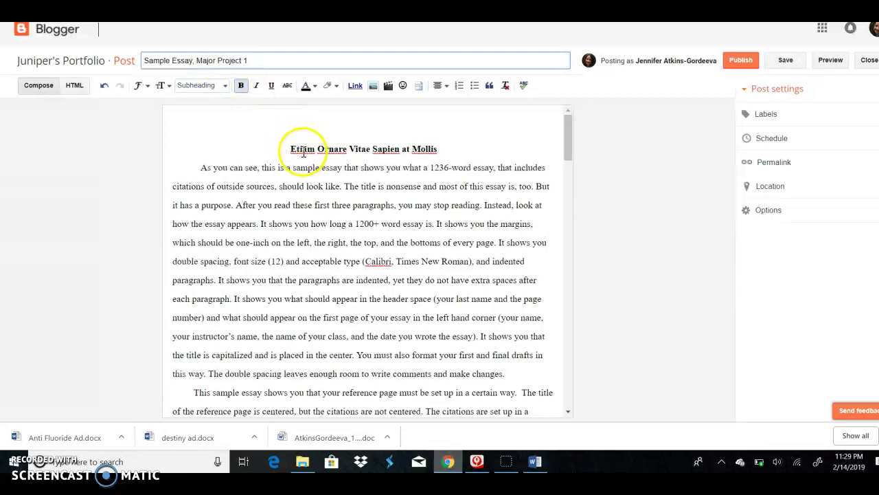
{"action": "left_click", "coordinate": [291, 149]}
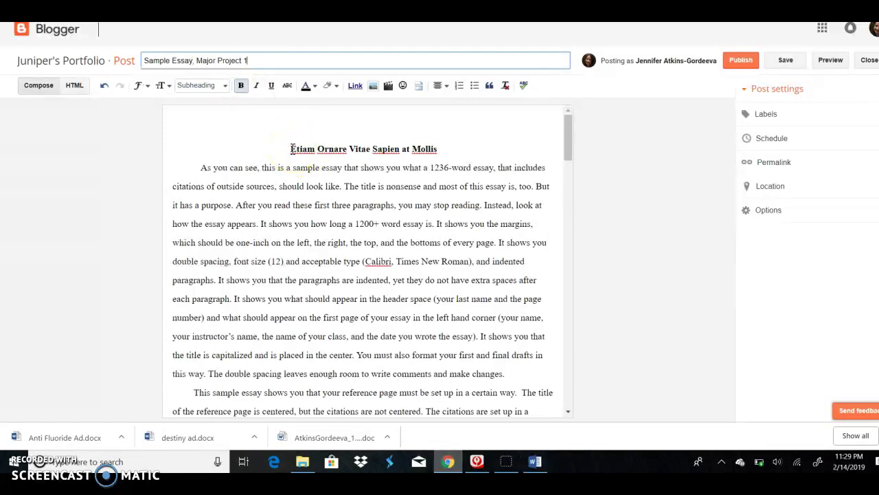
- Select the 'Etiam Ornare Vitae Sapien at Mollis' title and format it as a Subheading
{"action": "left_click_drag", "start_coordinate": [291, 149], "coordinate": [443, 139]}
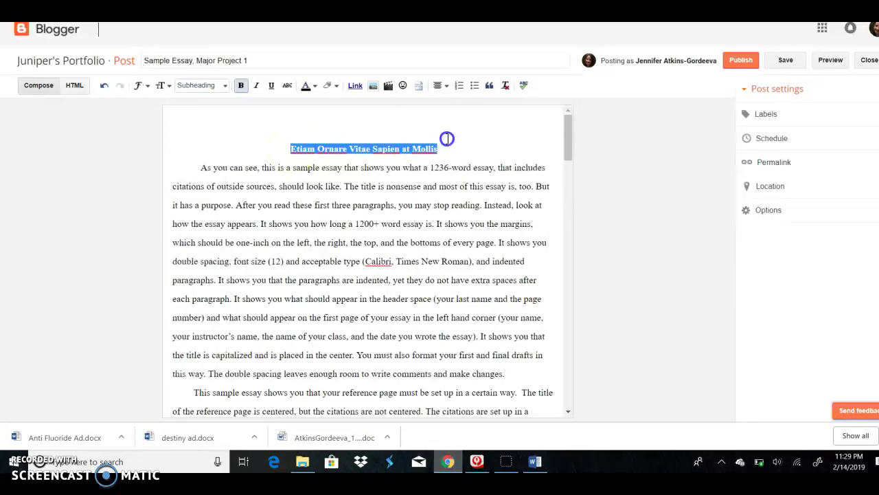
{"action": "left_click", "coordinate": [224, 86]}
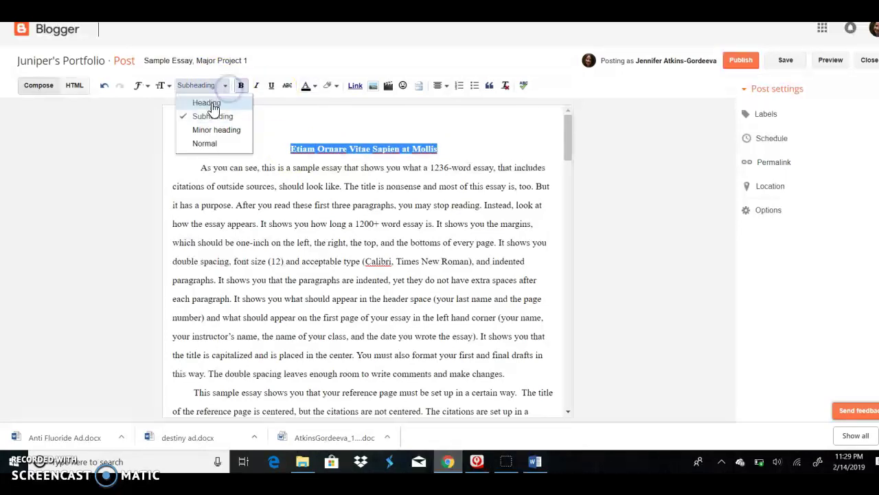
{"action": "left_click", "coordinate": [207, 103]}
{"action": "left_click", "coordinate": [227, 86]}
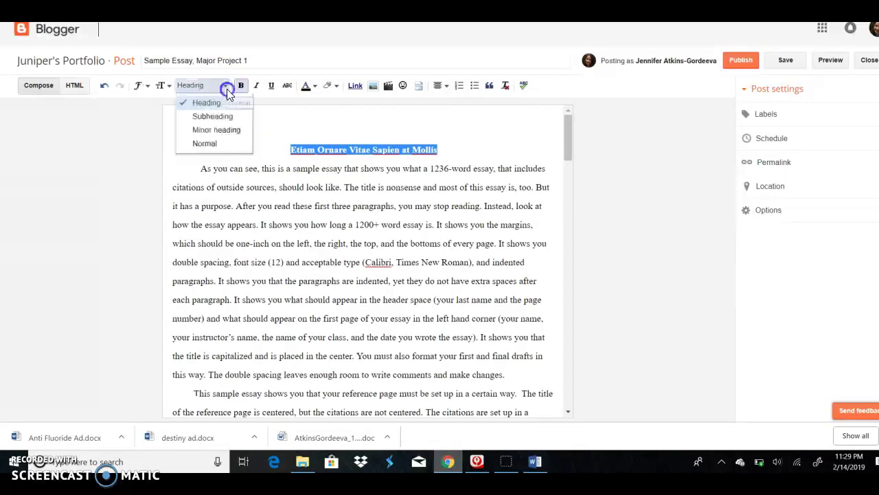
{"action": "left_click", "coordinate": [217, 130]}
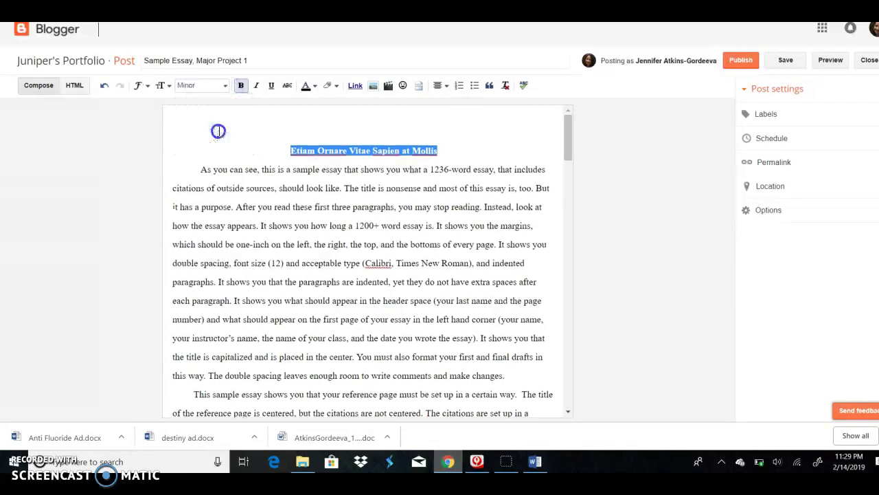
{"action": "left_click", "coordinate": [227, 85]}
{"action": "left_click", "coordinate": [229, 84]}
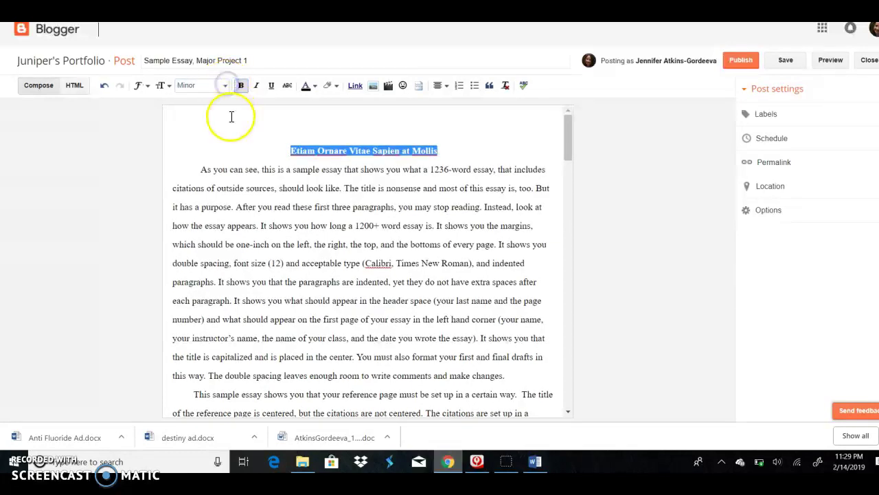
{"action": "left_click", "coordinate": [227, 86]}
{"action": "left_click", "coordinate": [227, 86]}
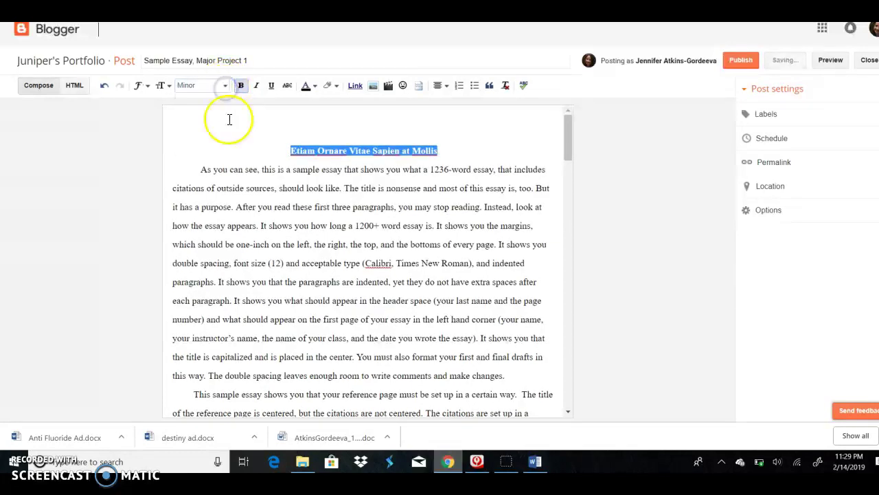
{"action": "left_click", "coordinate": [226, 86]}
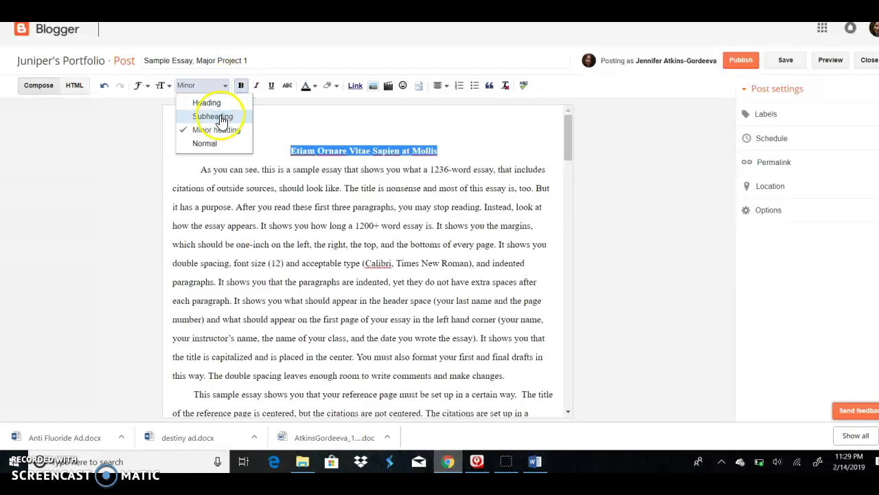
{"action": "left_click", "coordinate": [221, 115]}
- Set the essay title's font size to Large and its text color to orange
{"action": "left_click", "coordinate": [140, 86]}
{"action": "left_click", "coordinate": [162, 86]}
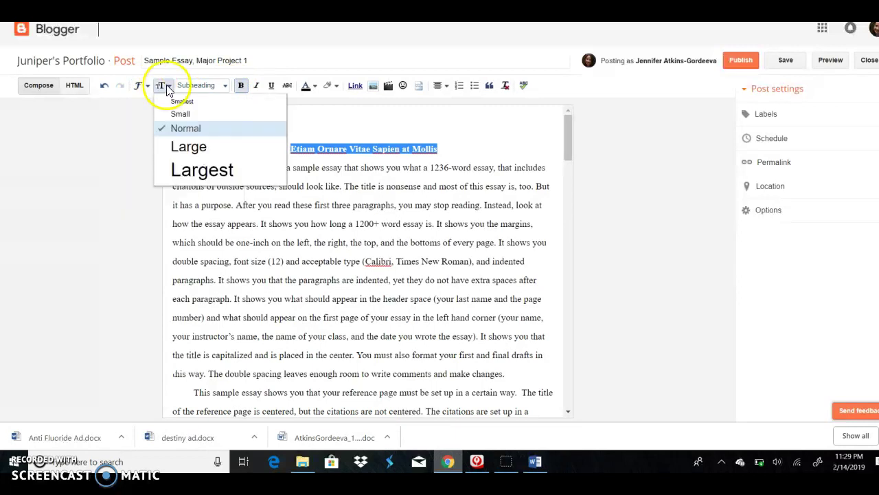
{"action": "left_click", "coordinate": [168, 87]}
{"action": "left_click", "coordinate": [165, 87]}
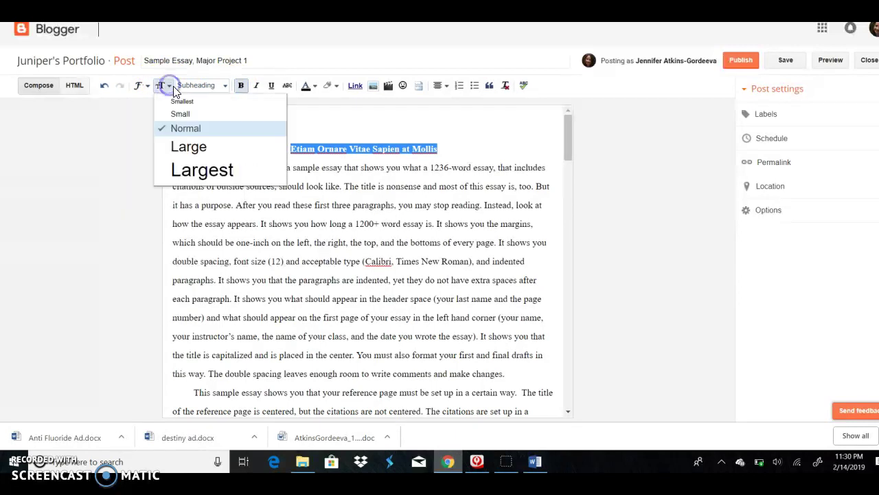
{"action": "left_click", "coordinate": [183, 151]}
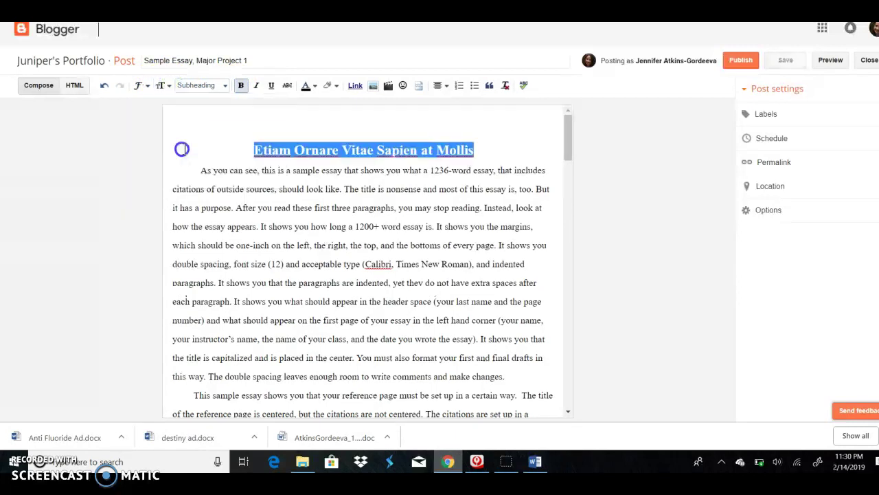
{"action": "left_click", "coordinate": [145, 91]}
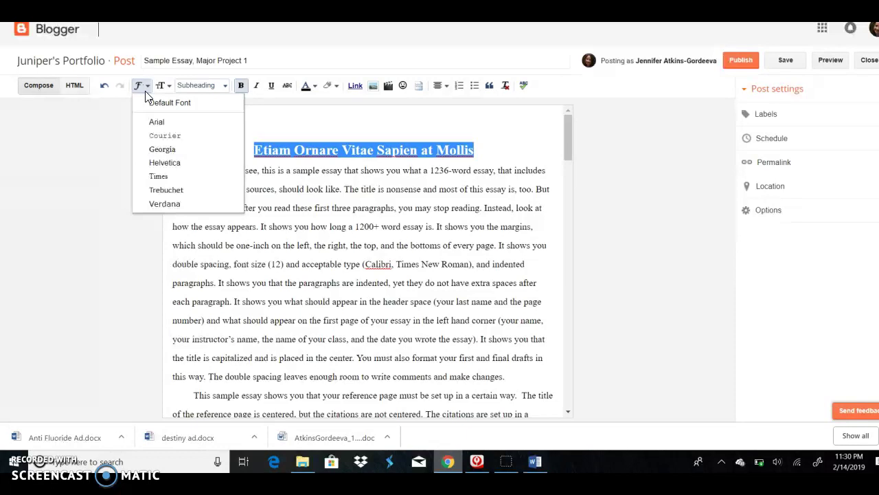
{"action": "left_click", "coordinate": [225, 85]}
{"action": "left_click", "coordinate": [225, 86]}
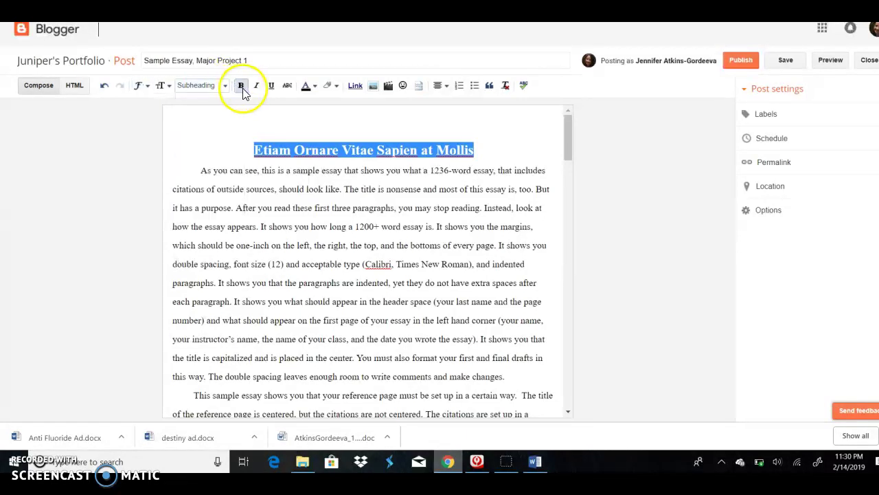
{"action": "left_click", "coordinate": [314, 86]}
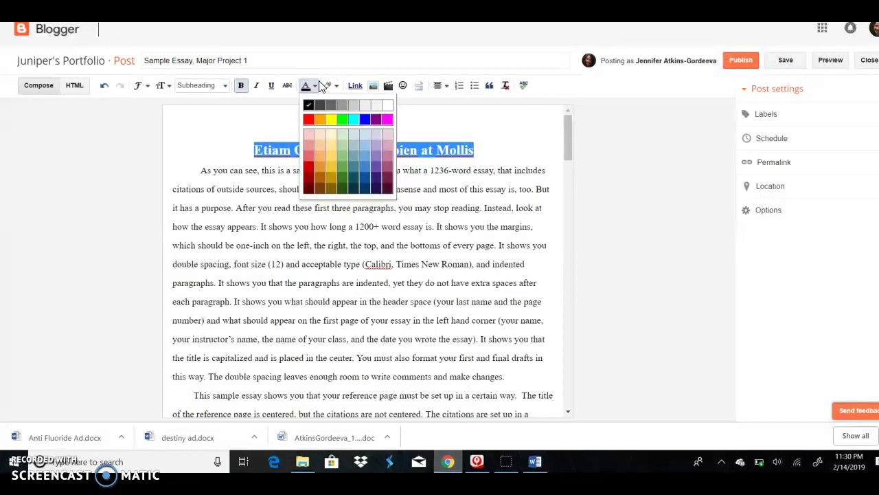
{"action": "left_click", "coordinate": [320, 121]}
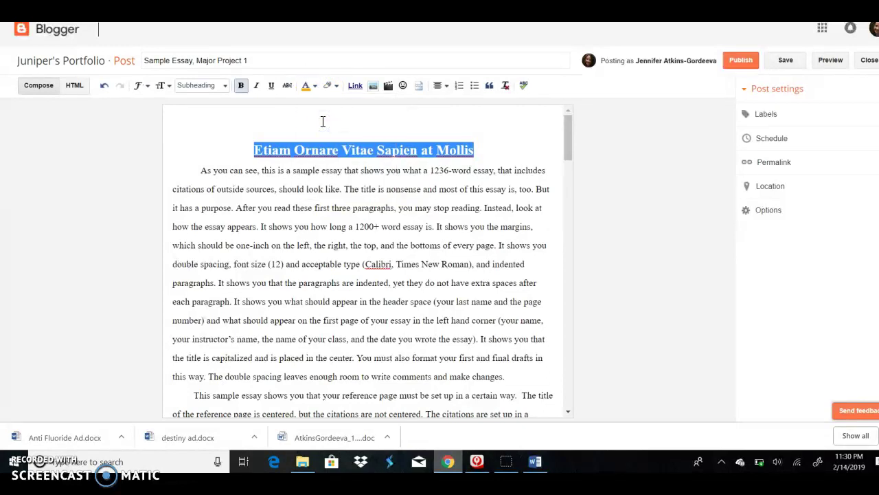
- Publish 'Sample Essay, Major Project 1', review it on the live blog, then close it
{"action": "left_click", "coordinate": [738, 66]}
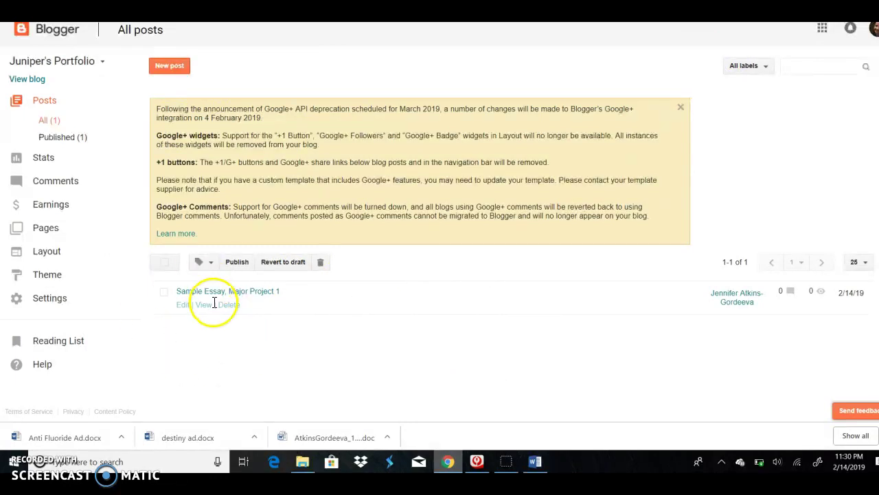
{"action": "left_click", "coordinate": [28, 81]}
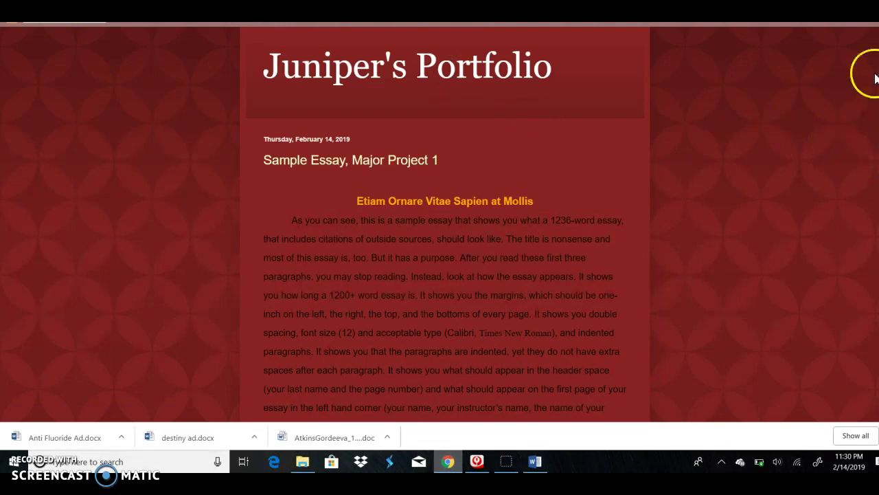
{"action": "scroll", "coordinate": [440, 220], "scroll_direction": "down", "scroll_amount": 5}
{"action": "scroll", "coordinate": [440, 219], "scroll_direction": "down", "scroll_amount": 6}
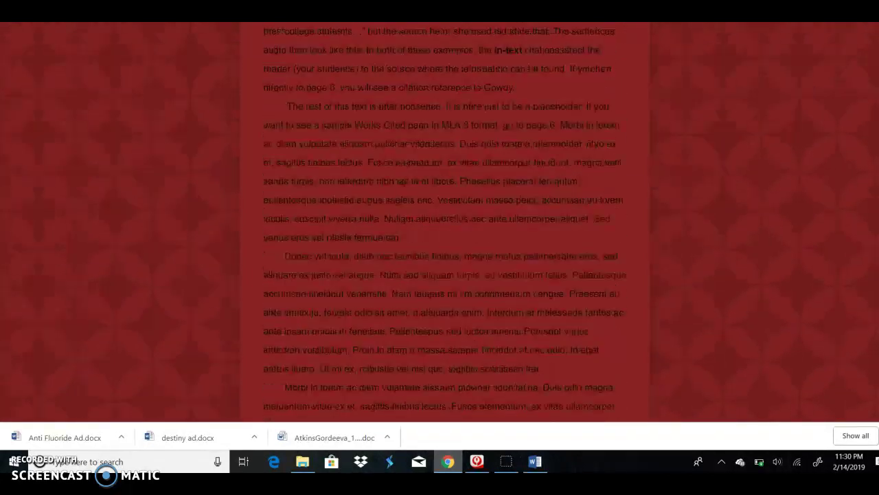
{"action": "scroll", "coordinate": [619, 354], "scroll_direction": "down", "scroll_amount": 10}
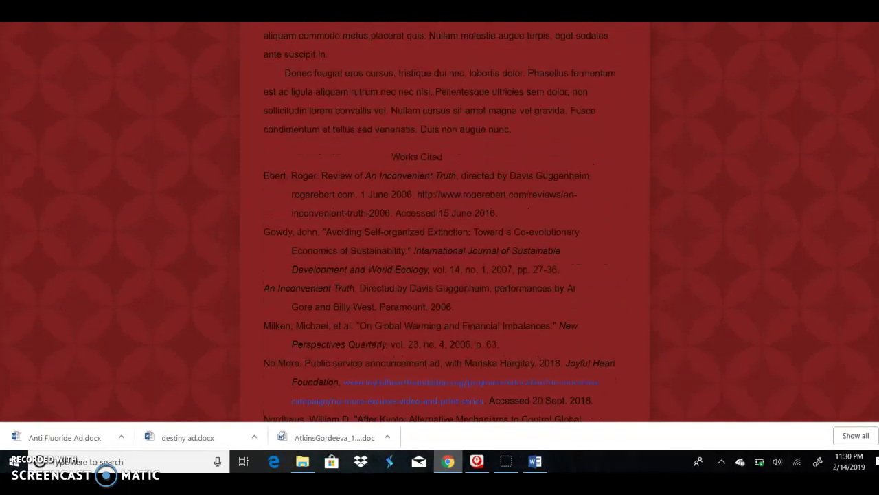
{"action": "scroll", "coordinate": [620, 407], "scroll_direction": "down", "scroll_amount": 1}
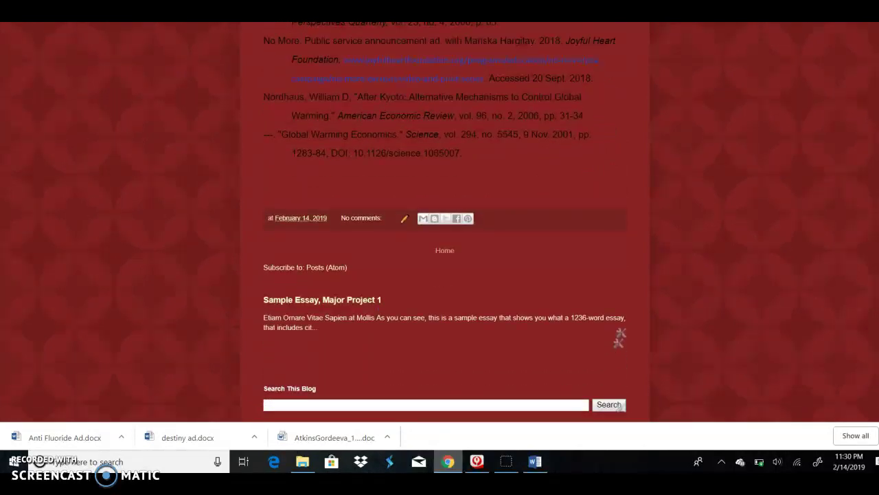
{"action": "scroll", "coordinate": [620, 407], "scroll_direction": "up", "scroll_amount": 20}
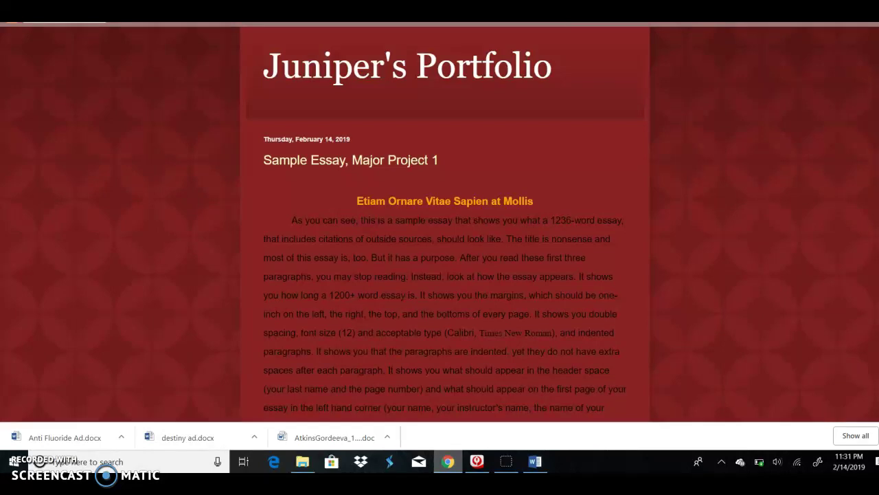
{"action": "key", "text": "ctrl+w"}
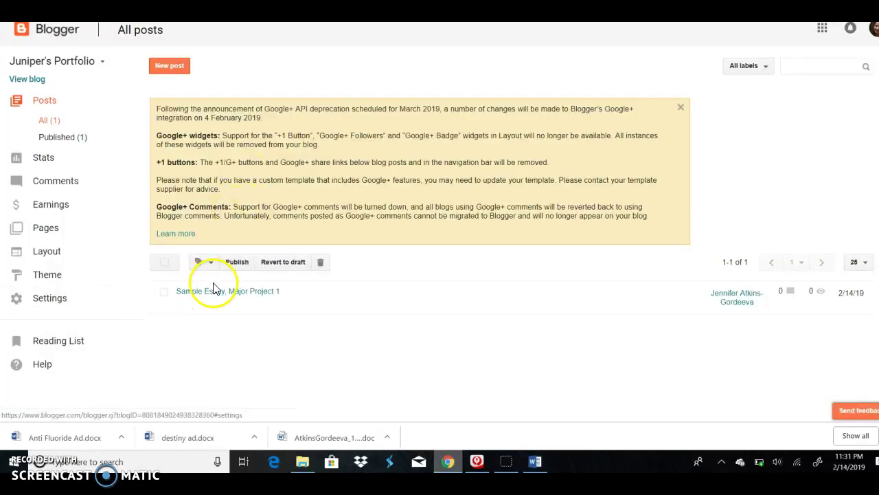
- Reopen the post and type 'This is a sample essay that was created to illustrate the appearance of a essay in a blog platform.' above the title
{"action": "left_click", "coordinate": [184, 307]}
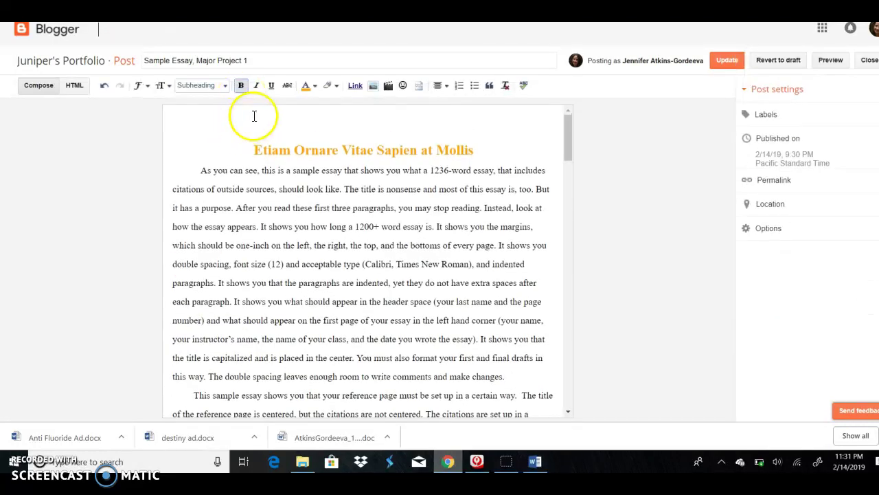
{"action": "left_click", "coordinate": [253, 117]}
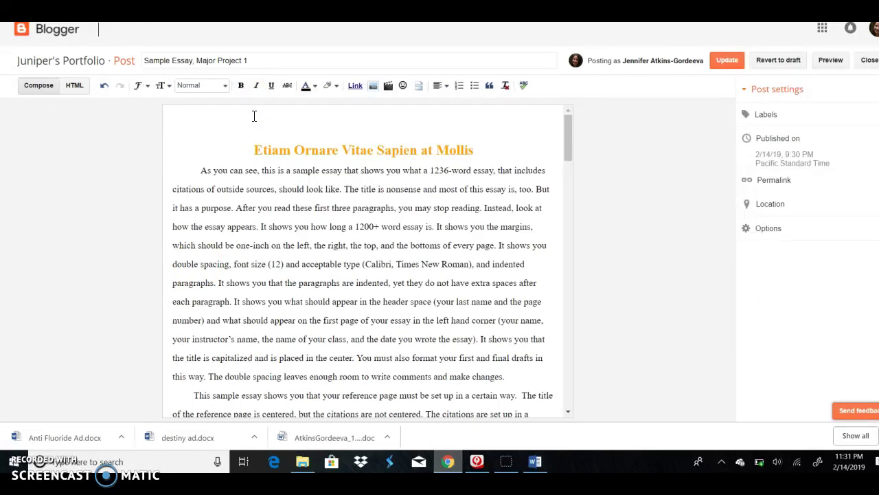
{"action": "type", "text": "This is a sample essay that was create"}
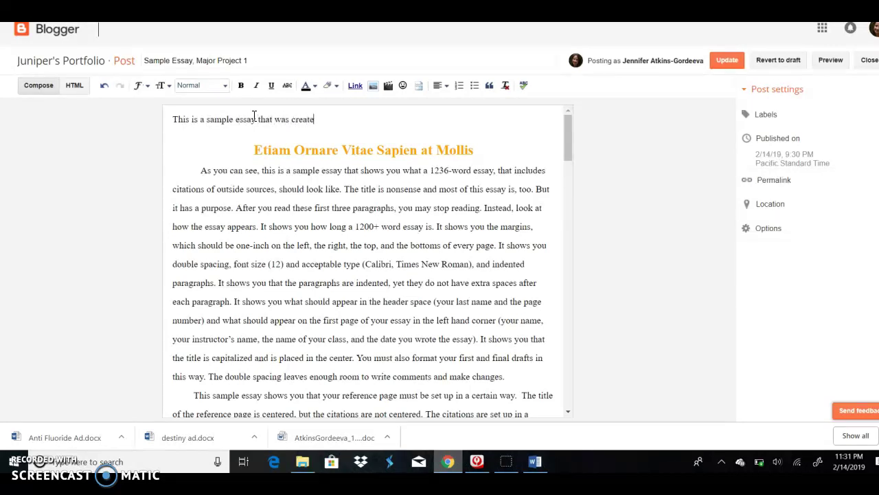
{"action": "type", "text": "d to illustar"}
{"action": "key", "text": "BackSpace"}
{"action": "key", "text": "BackSpace"}
{"action": "type", "text": "ate hte"}
{"action": "key", "text": "BackSpace"}
{"action": "key", "text": "BackSpace"}
{"action": "key", "text": "BackSpace"}
{"action": "key", "text": "BackSpace"}
{"action": "type", "text": "the appe"}
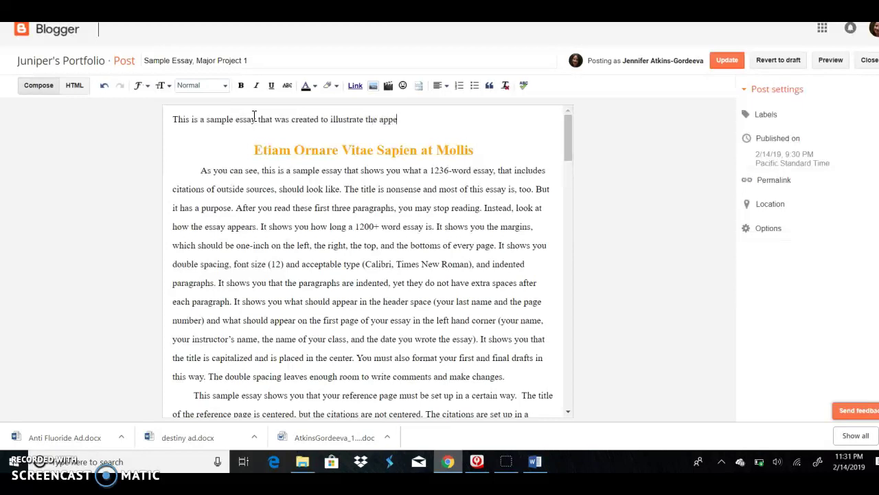
{"action": "type", "text": "arance of a "}
{"action": "type", "text": " essay in a blog pl"}
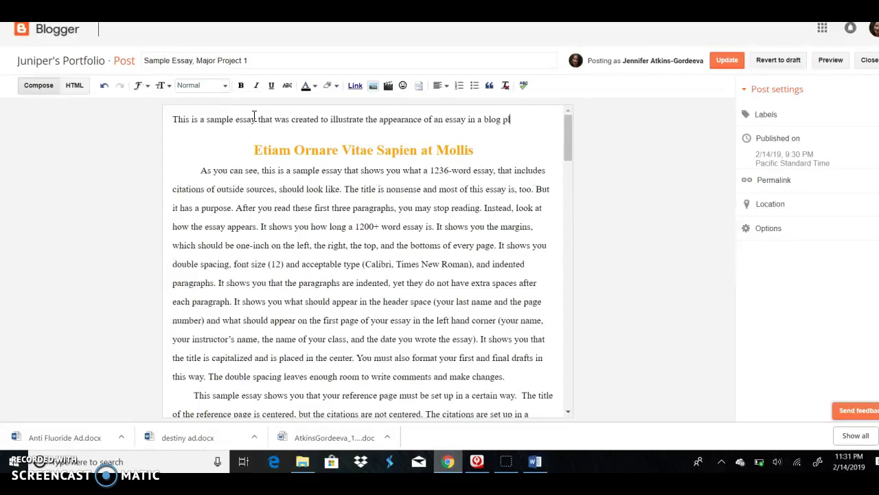
{"action": "type", "text": "atform."}
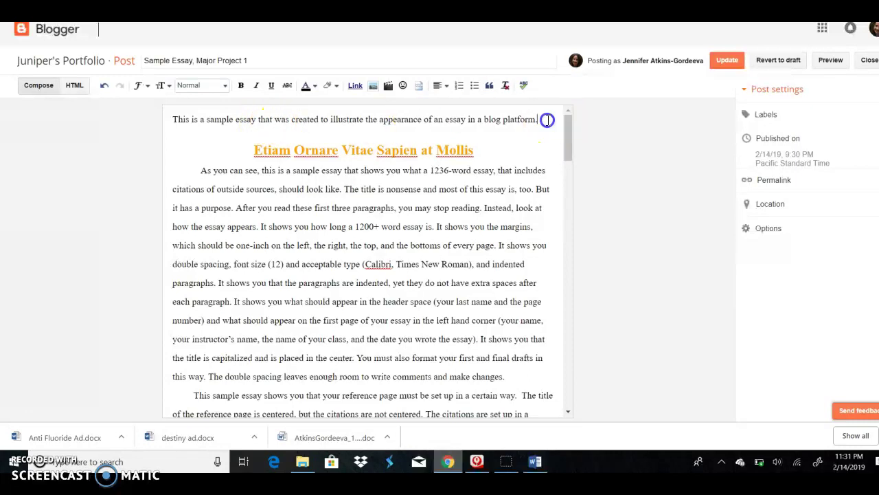
- Make the introductory sentence red and Large, then update the published post
{"action": "left_click_drag", "start_coordinate": [540, 120], "coordinate": [164, 110]}
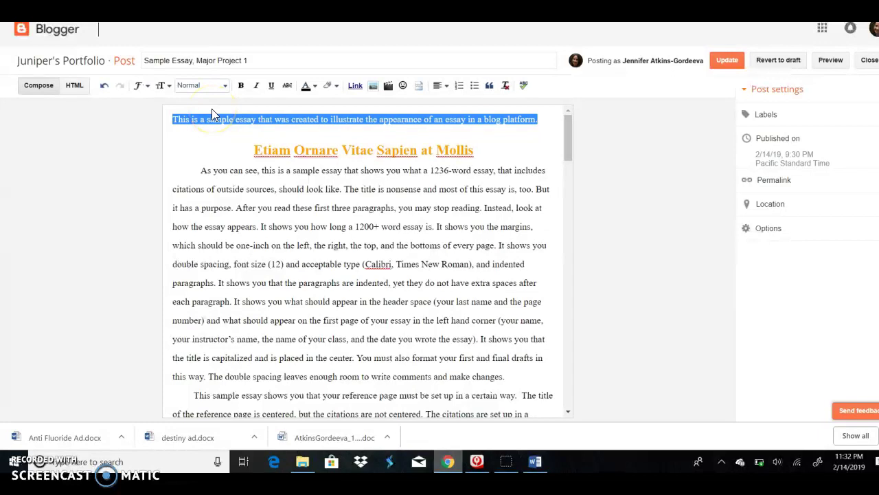
{"action": "left_click", "coordinate": [315, 87]}
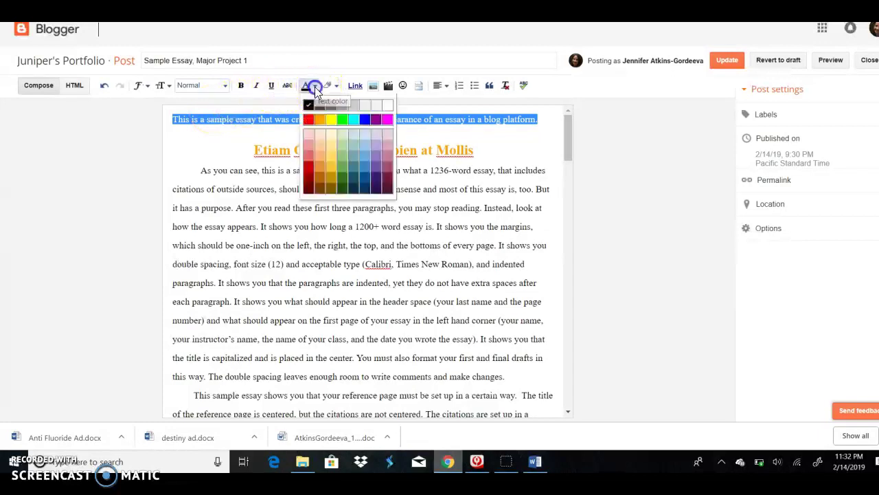
{"action": "left_click", "coordinate": [309, 122]}
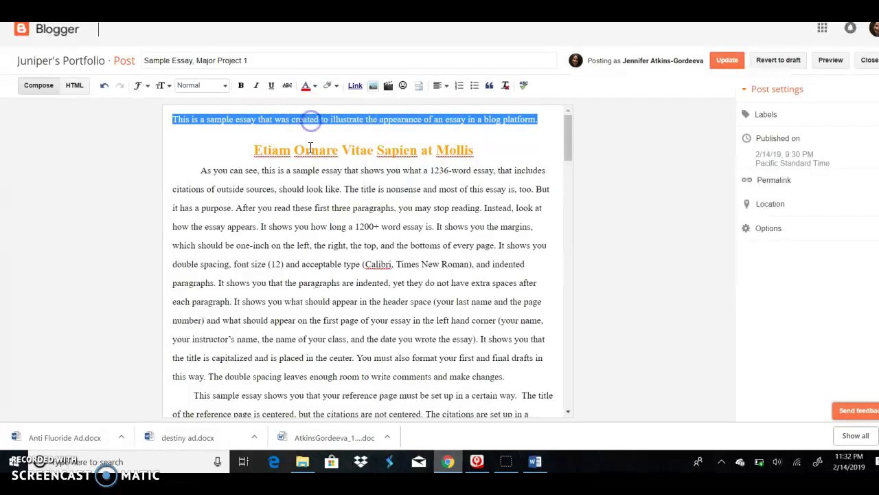
{"action": "left_click", "coordinate": [149, 87]}
{"action": "left_click", "coordinate": [164, 85]}
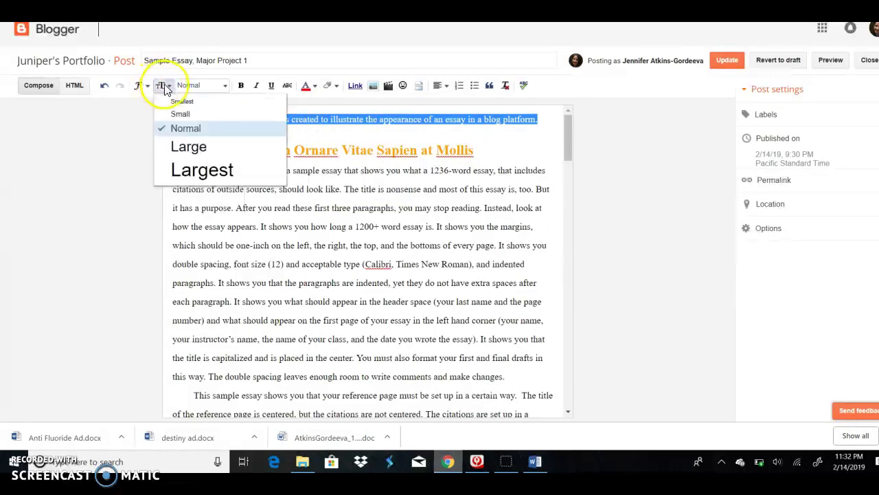
{"action": "left_click", "coordinate": [174, 149]}
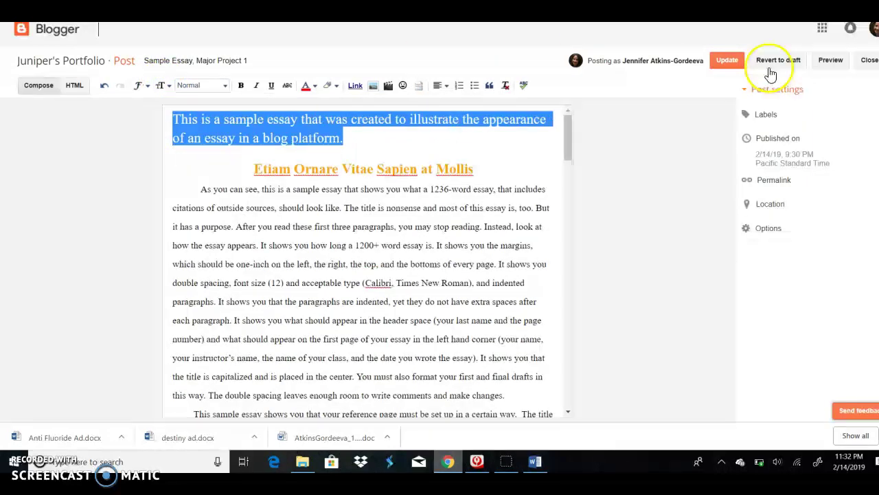
{"action": "left_click", "coordinate": [731, 60]}
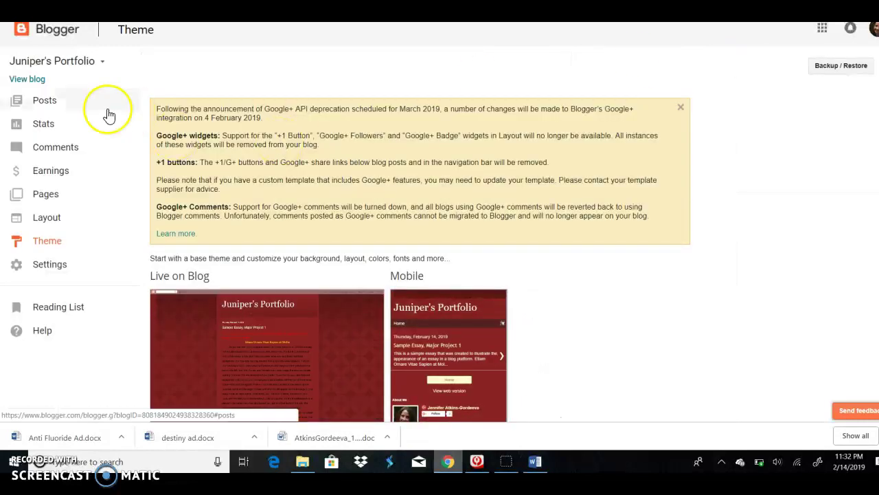
- Check the live blog, then scroll through the Contempo, Soho, Awesome Inc. and Watermark theme rows
{"action": "left_click", "coordinate": [26, 81]}
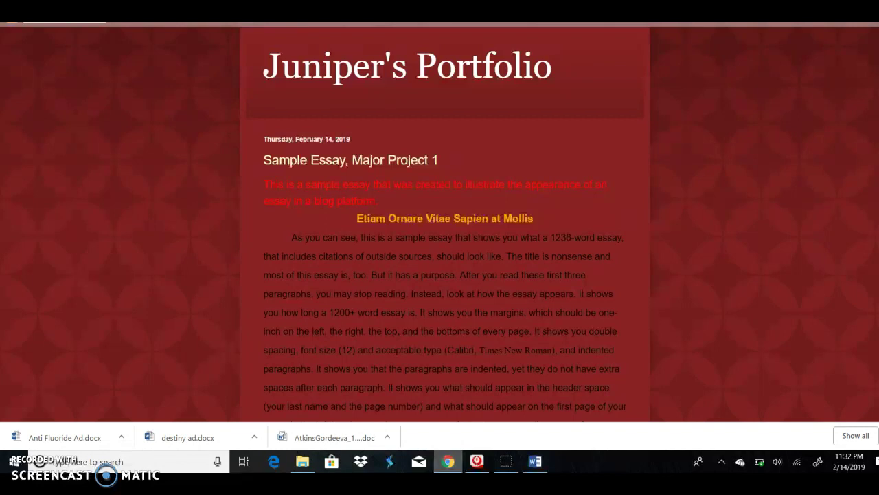
{"action": "key", "text": "ctrl+w"}
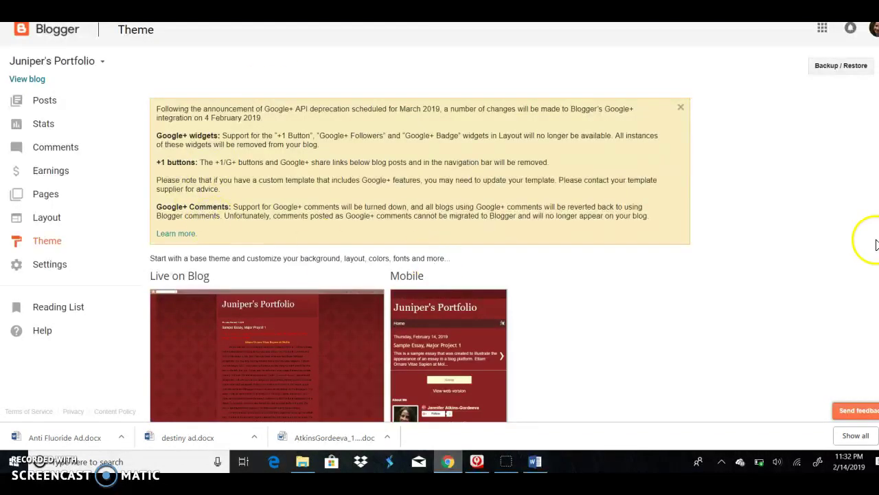
{"action": "scroll", "coordinate": [439, 254], "scroll_direction": "down", "scroll_amount": 15}
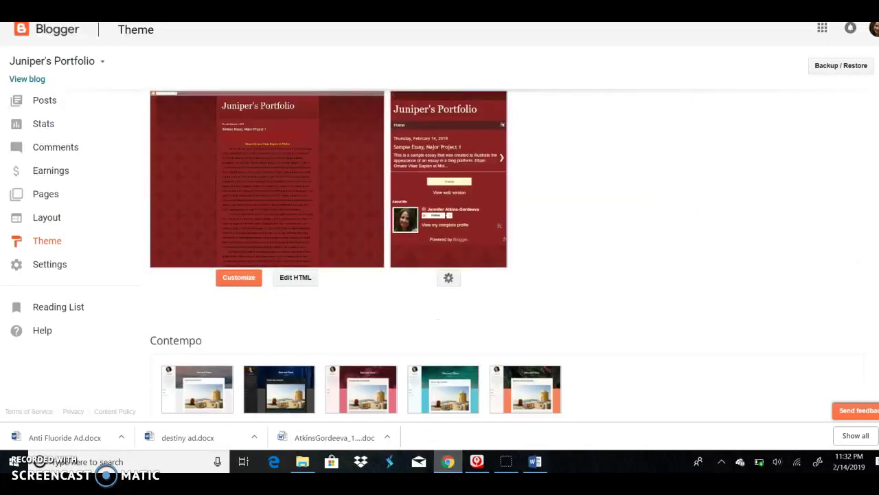
{"action": "scroll", "coordinate": [439, 254], "scroll_direction": "down", "scroll_amount": 5}
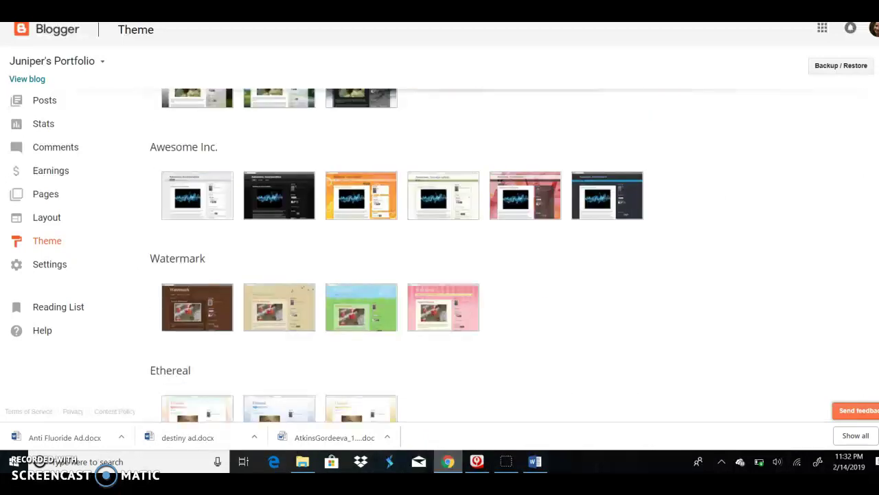
{"action": "scroll", "coordinate": [872, 271], "scroll_direction": "up", "scroll_amount": 20}
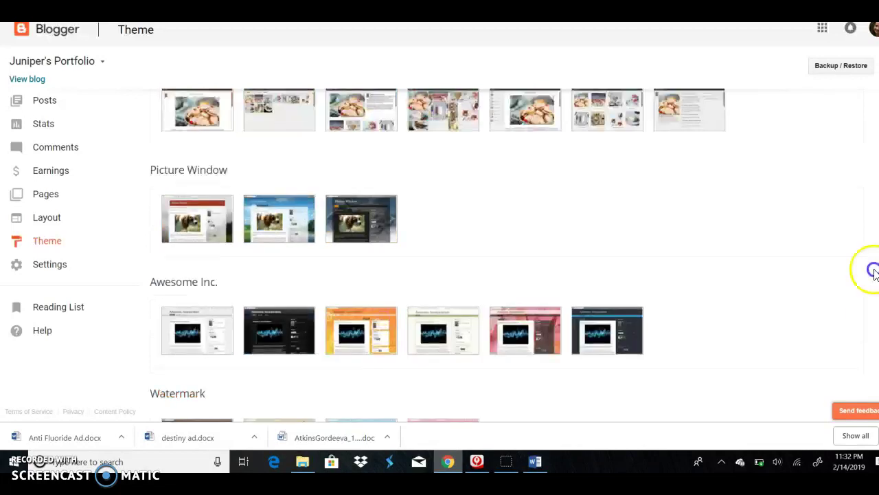
{"action": "scroll", "coordinate": [873, 270], "scroll_direction": "up", "scroll_amount": 10}
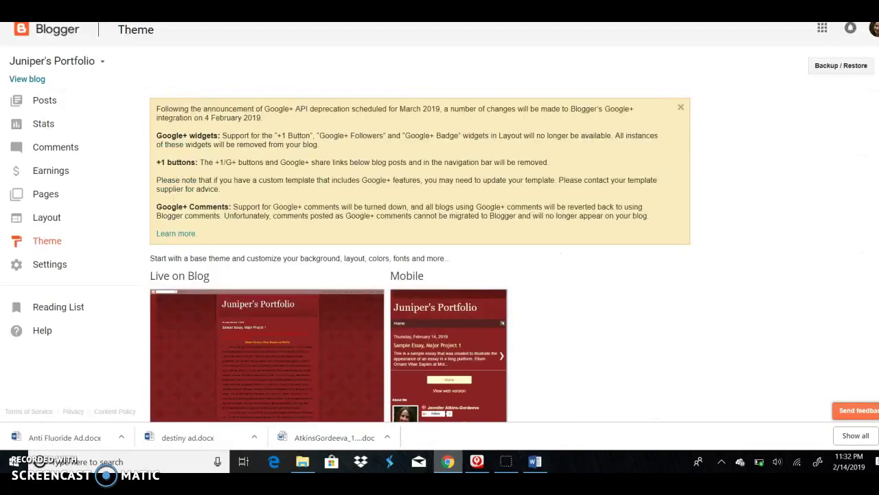
{"action": "scroll", "coordinate": [872, 270], "scroll_direction": "down", "scroll_amount": 15}
{"action": "scroll", "coordinate": [873, 270], "scroll_direction": "up", "scroll_amount": 20}
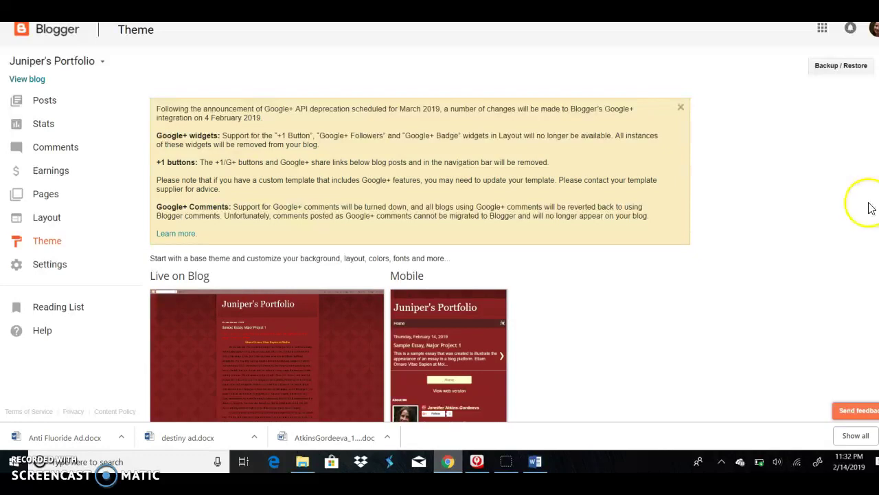
{"action": "scroll", "coordinate": [440, 261], "scroll_direction": "down", "scroll_amount": 10}
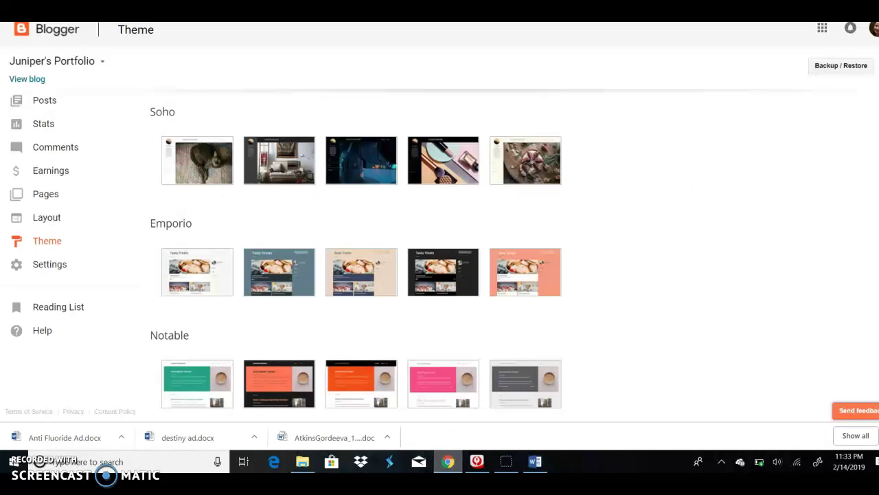
{"action": "scroll", "coordinate": [440, 261], "scroll_direction": "up", "scroll_amount": 3}
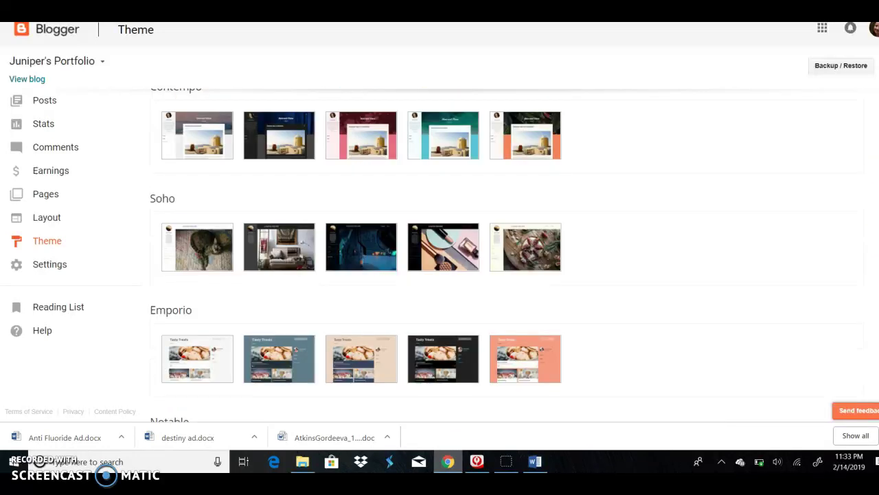
{"action": "scroll", "coordinate": [440, 261], "scroll_direction": "up", "scroll_amount": 4}
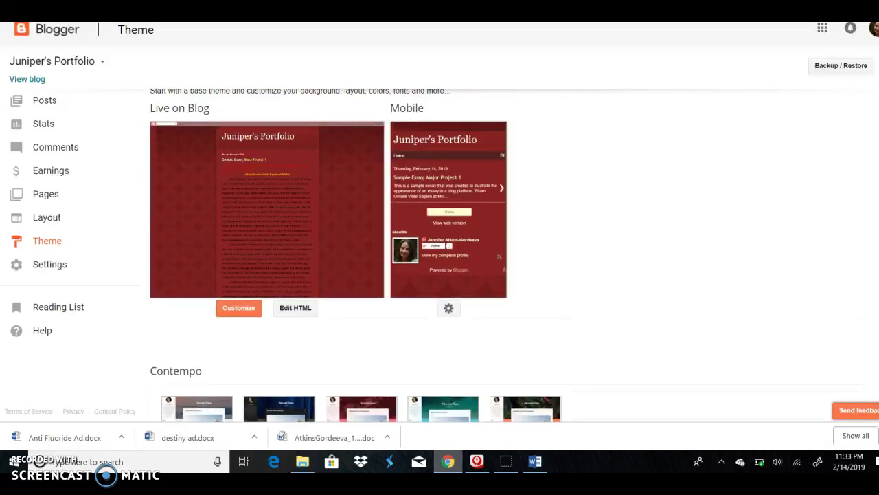
{"action": "scroll", "coordinate": [420, 255], "scroll_direction": "up", "scroll_amount": 1}
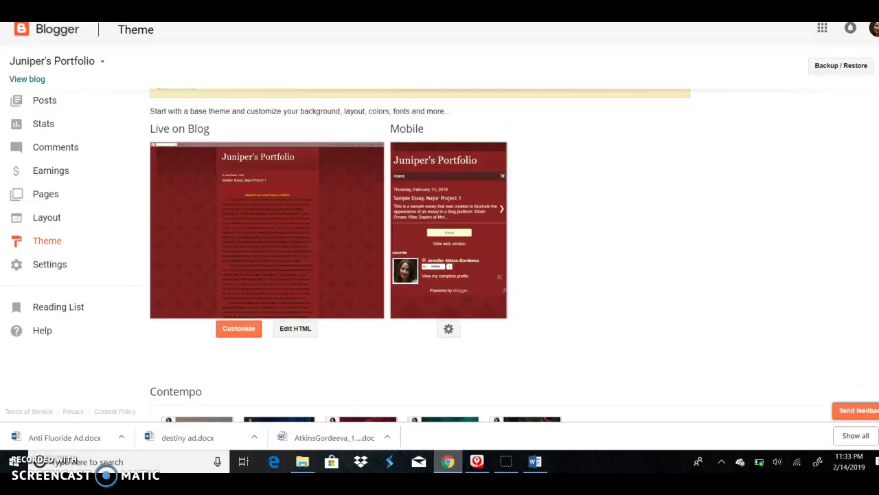
- In the theme designer, preview the Awesome Inc. dark and watercolour variants
{"action": "left_click", "coordinate": [231, 331]}
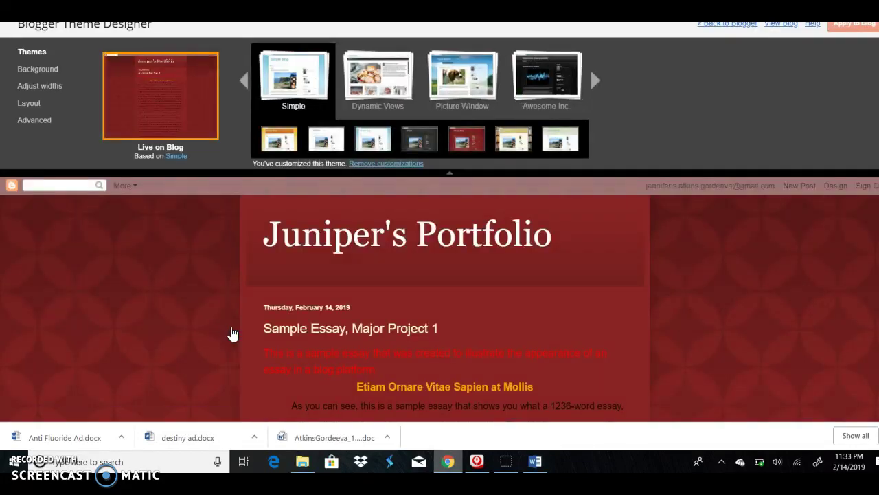
{"action": "left_click", "coordinate": [553, 72]}
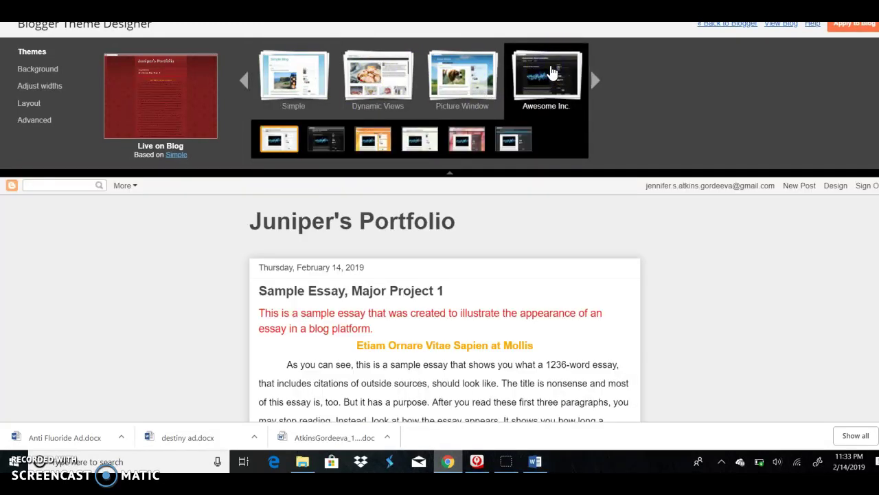
{"action": "left_click", "coordinate": [512, 142]}
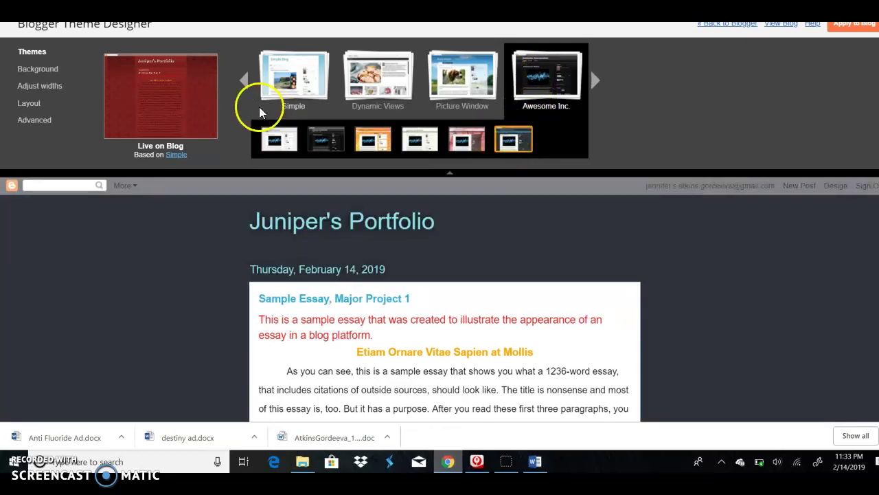
{"action": "left_click", "coordinate": [459, 140]}
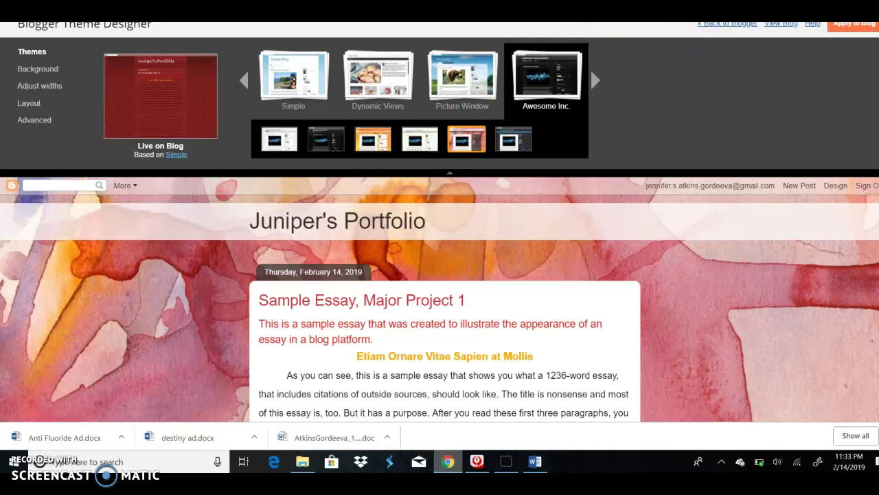
- Apply the watercolour Awesome Inc. theme to the blog and return to the Blogger dashboard
{"action": "left_click", "coordinate": [711, 26]}
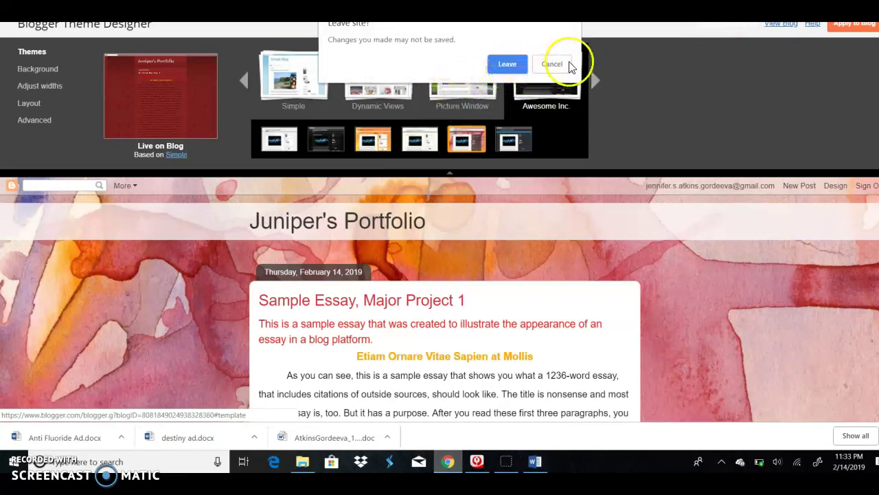
{"action": "left_click", "coordinate": [552, 65]}
{"action": "left_click", "coordinate": [838, 29]}
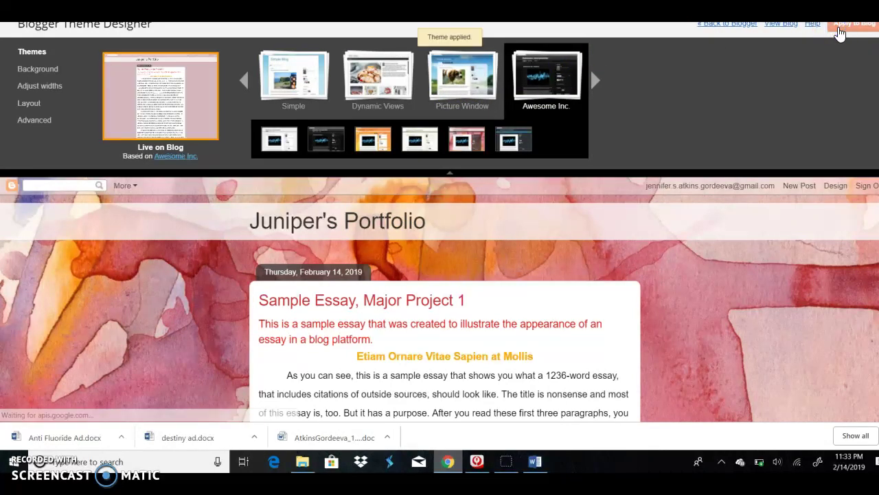
{"action": "left_click", "coordinate": [178, 117]}
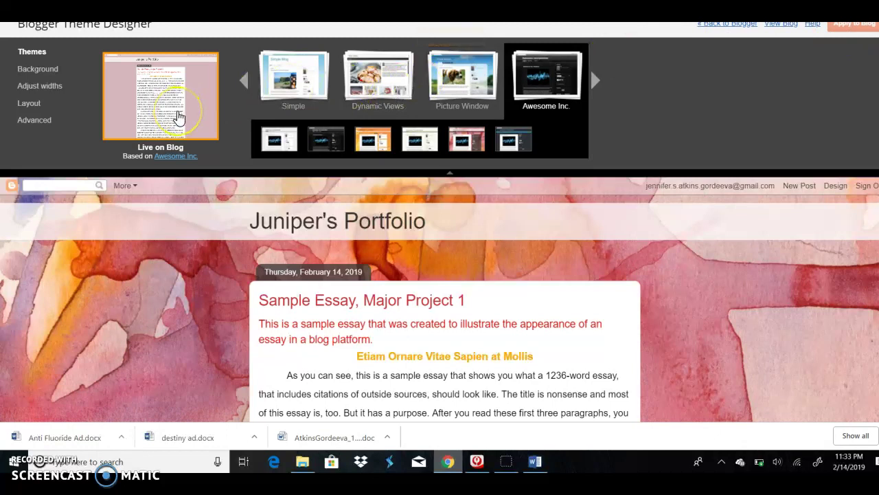
{"action": "left_click", "coordinate": [844, 29]}
{"action": "left_click", "coordinate": [540, 77]}
{"action": "left_click", "coordinate": [110, 145]}
{"action": "left_click", "coordinate": [795, 187]}
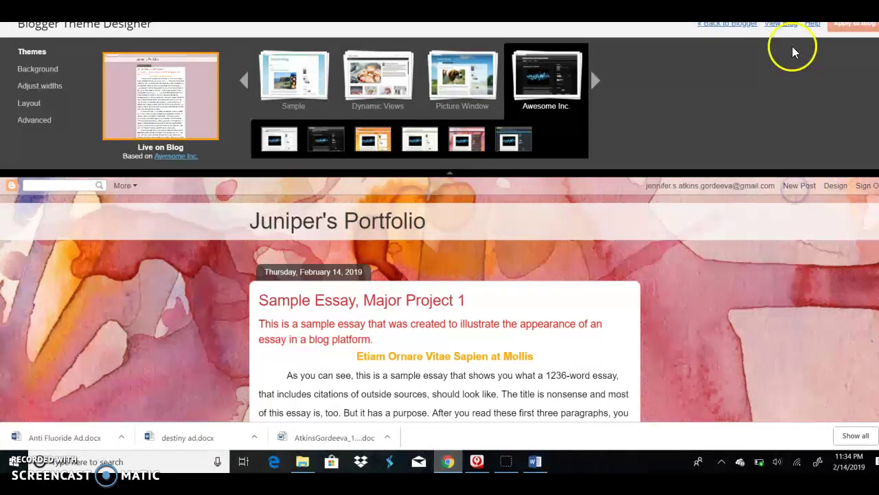
{"action": "left_click", "coordinate": [742, 27]}
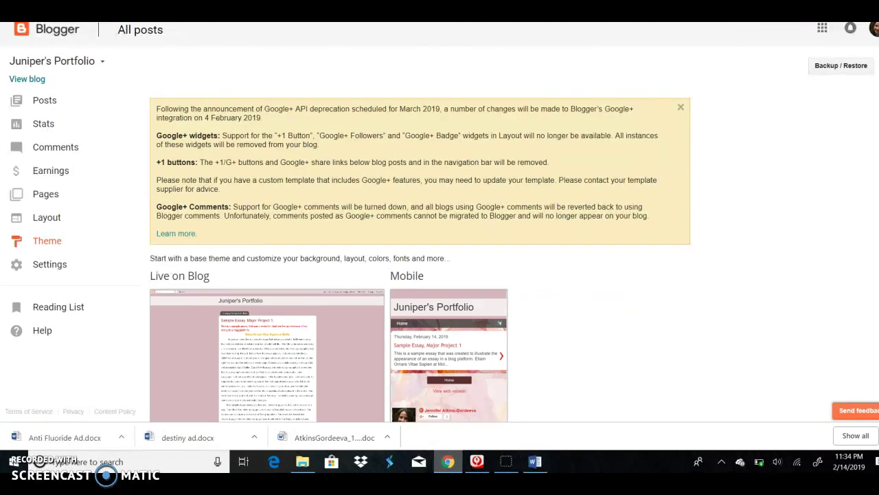
- Pick Sample Composition I Portfolio from the All blogs list in the blog-name dropdown
{"action": "scroll", "coordinate": [440, 274], "scroll_direction": "down", "scroll_amount": 2}
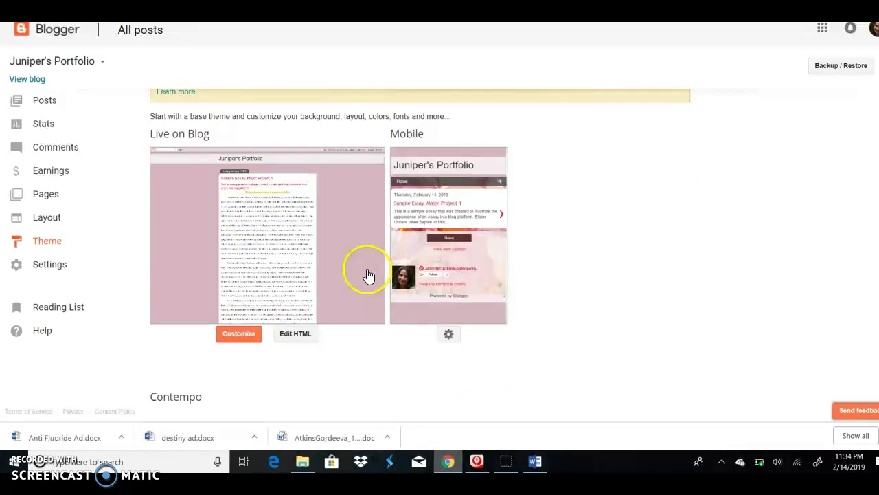
{"action": "left_click", "coordinate": [238, 340]}
{"action": "left_click", "coordinate": [49, 110]}
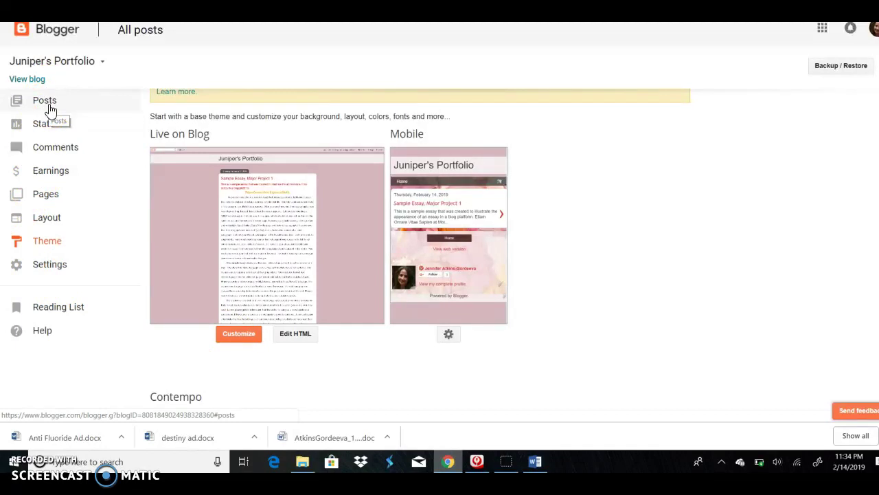
{"action": "left_click", "coordinate": [104, 63]}
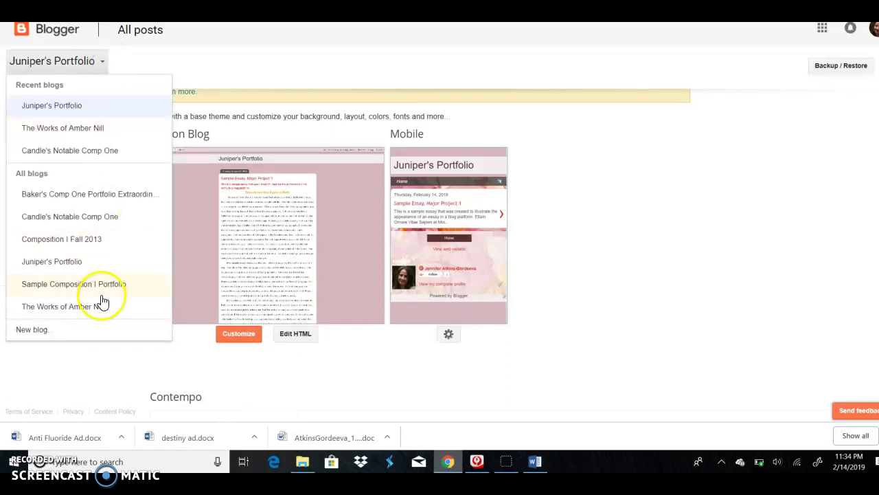
{"action": "left_click", "coordinate": [92, 291]}
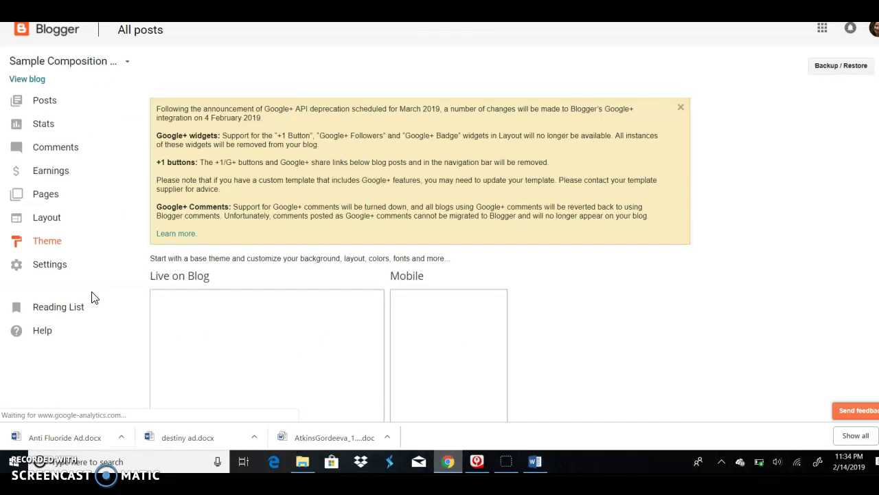
- View the Sample Composition I Portfolio live blog, browse its five January 2019 posts, then close it
{"action": "left_click", "coordinate": [26, 80]}
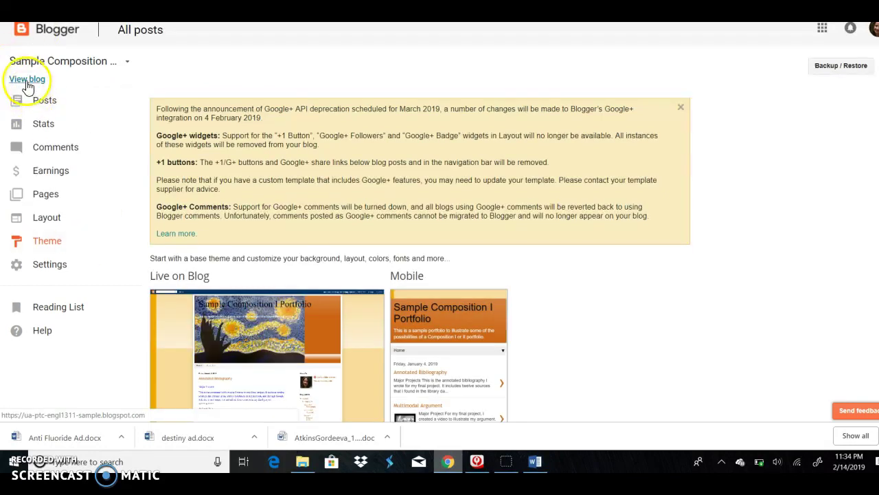
{"action": "scroll", "coordinate": [807, 59], "scroll_direction": "down", "scroll_amount": 5}
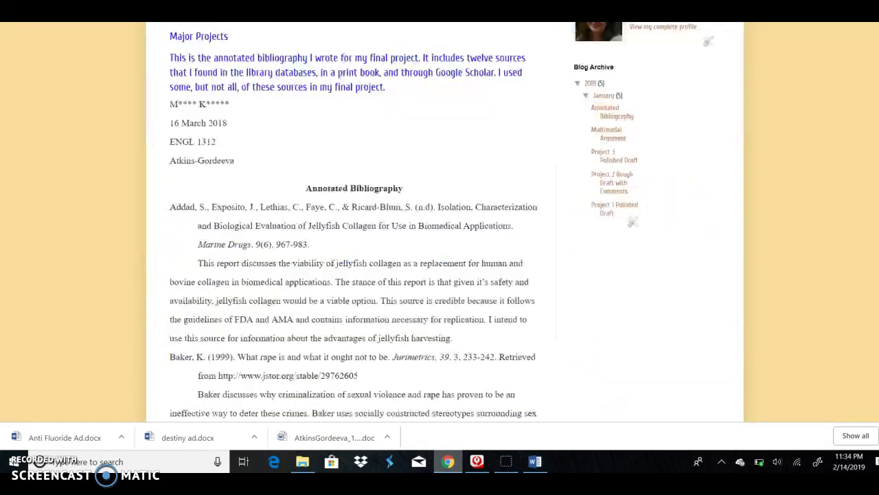
{"action": "scroll", "coordinate": [442, 221], "scroll_direction": "up", "scroll_amount": 2}
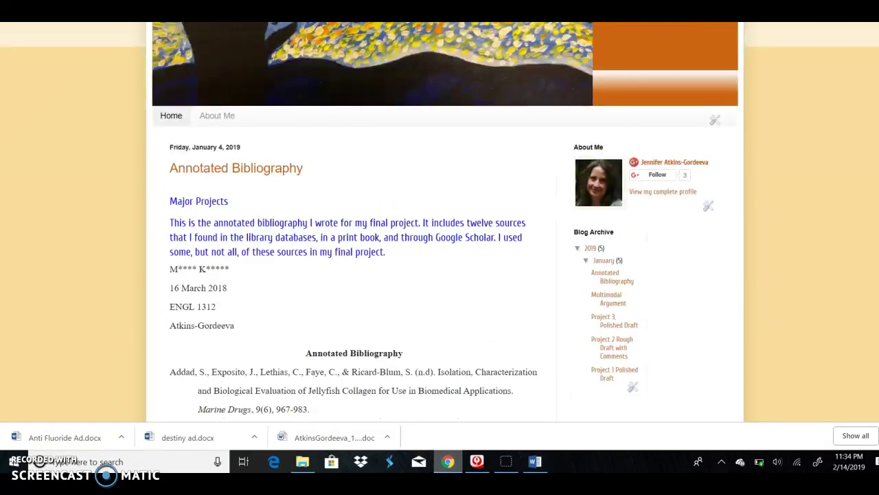
{"action": "scroll", "coordinate": [442, 221], "scroll_direction": "down", "scroll_amount": 3}
{"action": "scroll", "coordinate": [632, 190], "scroll_direction": "down", "scroll_amount": 9}
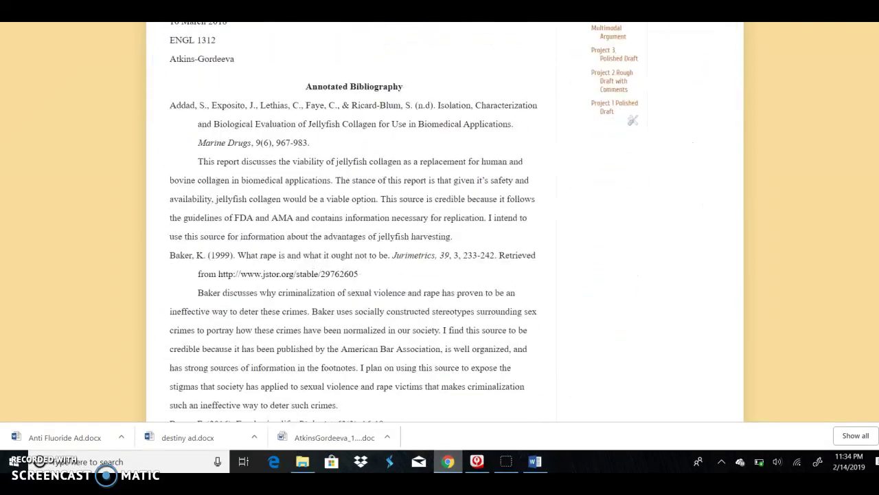
{"action": "scroll", "coordinate": [349, 301], "scroll_direction": "down", "scroll_amount": 15}
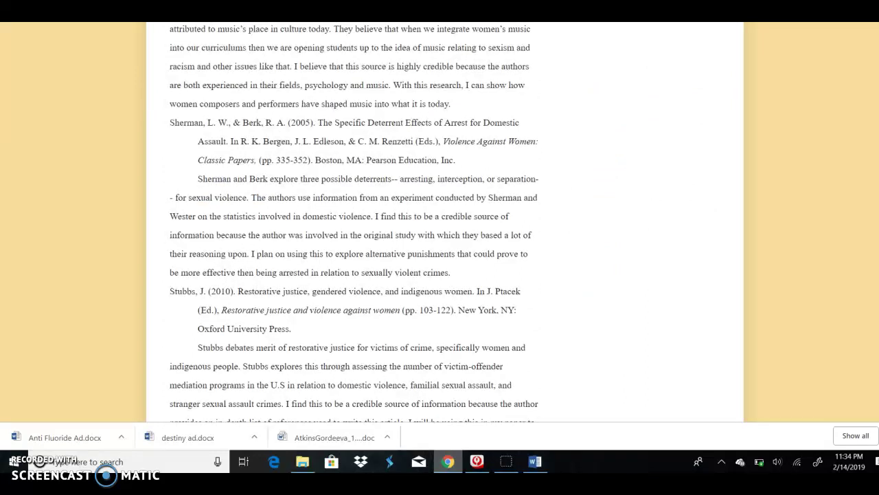
{"action": "scroll", "coordinate": [349, 301], "scroll_direction": "up", "scroll_amount": 4}
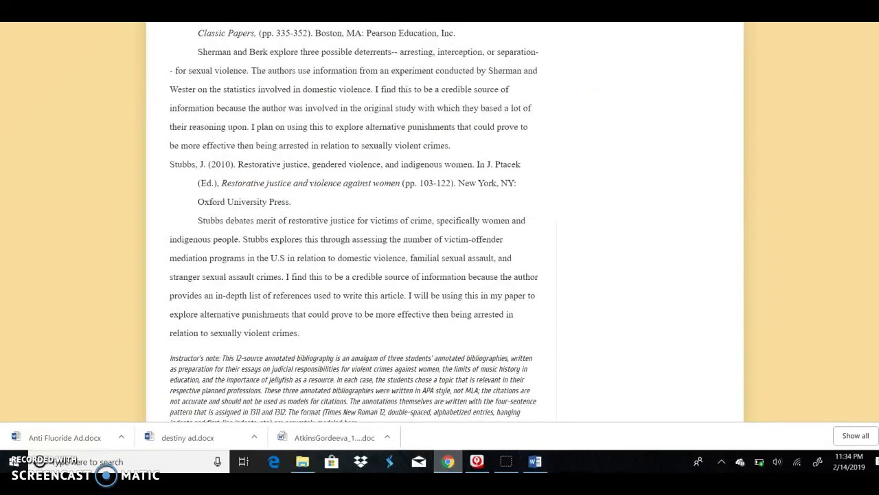
{"action": "scroll", "coordinate": [349, 301], "scroll_direction": "down", "scroll_amount": 7}
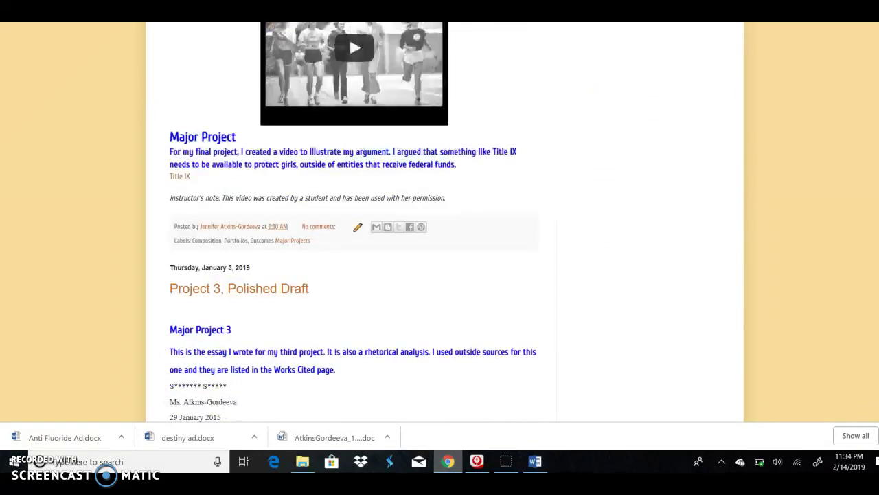
{"action": "scroll", "coordinate": [349, 300], "scroll_direction": "up", "scroll_amount": 1}
{"action": "scroll", "coordinate": [349, 301], "scroll_direction": "up", "scroll_amount": 1}
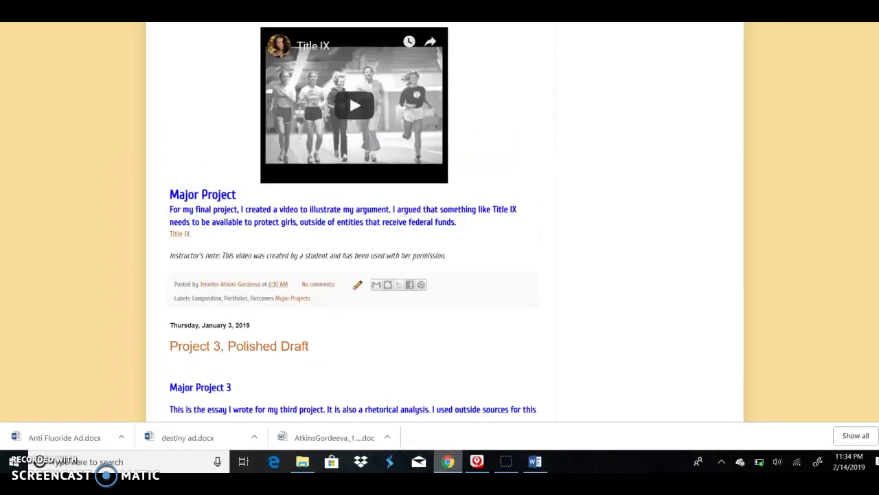
{"action": "scroll", "coordinate": [349, 301], "scroll_direction": "down", "scroll_amount": 9}
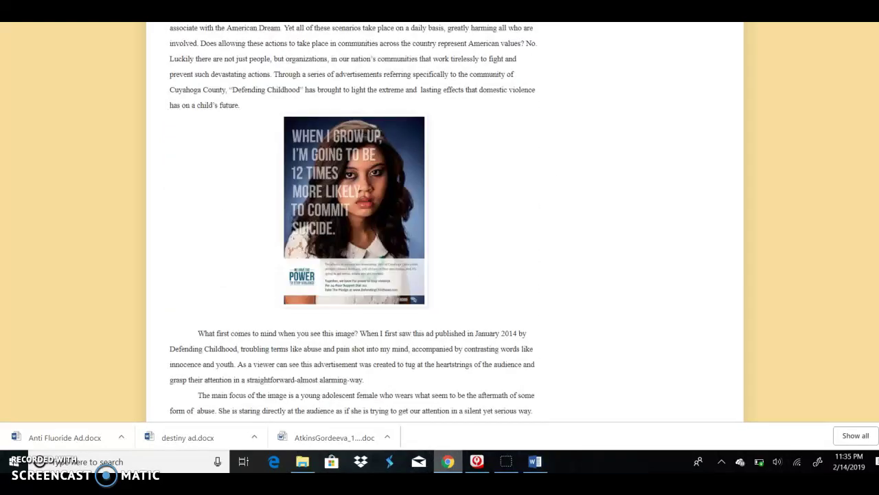
{"action": "scroll", "coordinate": [349, 301], "scroll_direction": "down", "scroll_amount": 12}
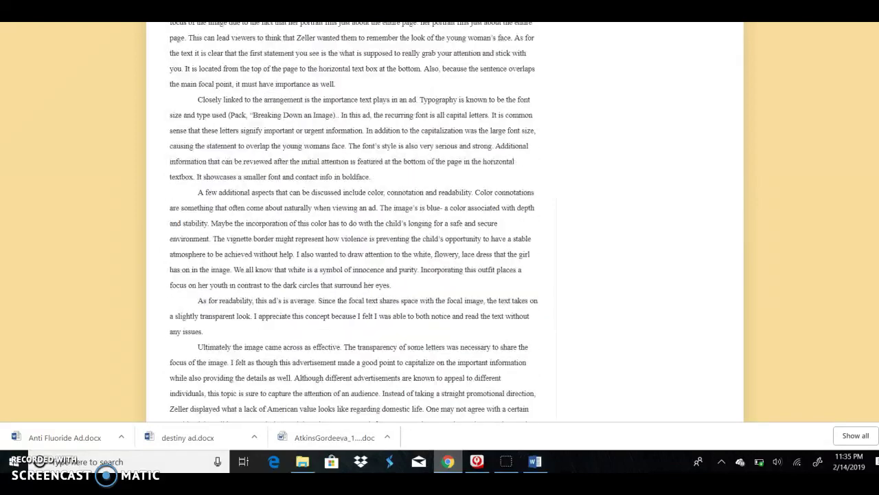
{"action": "scroll", "coordinate": [349, 301], "scroll_direction": "down", "scroll_amount": 15}
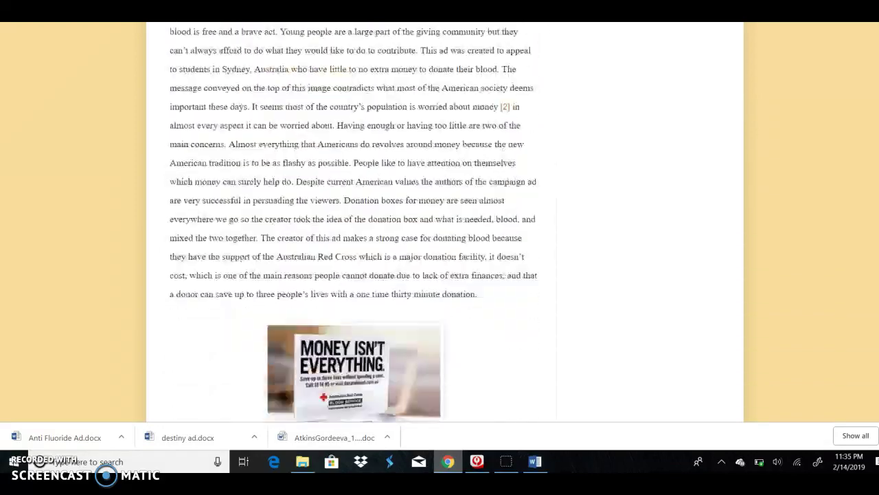
{"action": "scroll", "coordinate": [349, 301], "scroll_direction": "down", "scroll_amount": 15}
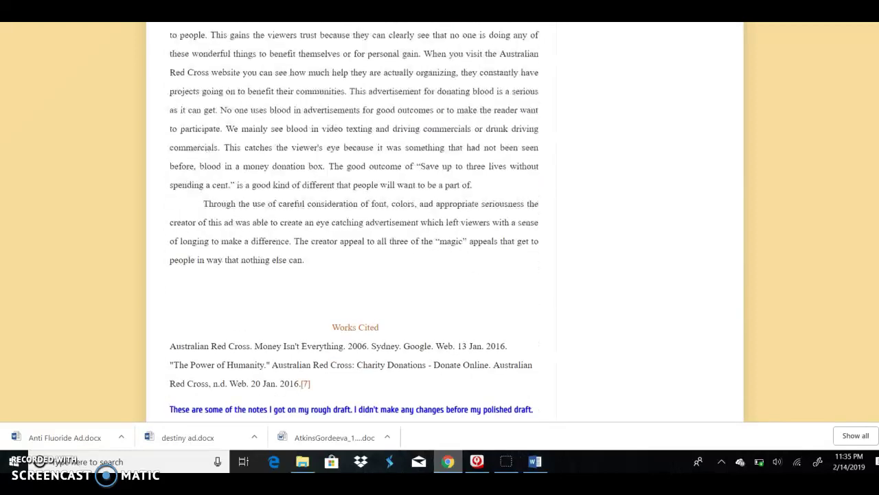
{"action": "scroll", "coordinate": [348, 301], "scroll_direction": "down", "scroll_amount": 10}
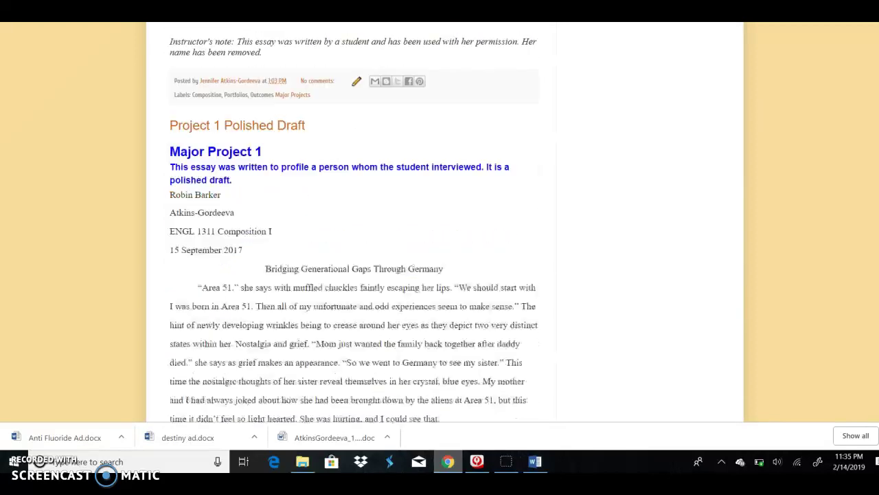
{"action": "scroll", "coordinate": [349, 301], "scroll_direction": "down", "scroll_amount": 3}
{"action": "scroll", "coordinate": [349, 301], "scroll_direction": "up", "scroll_amount": 3}
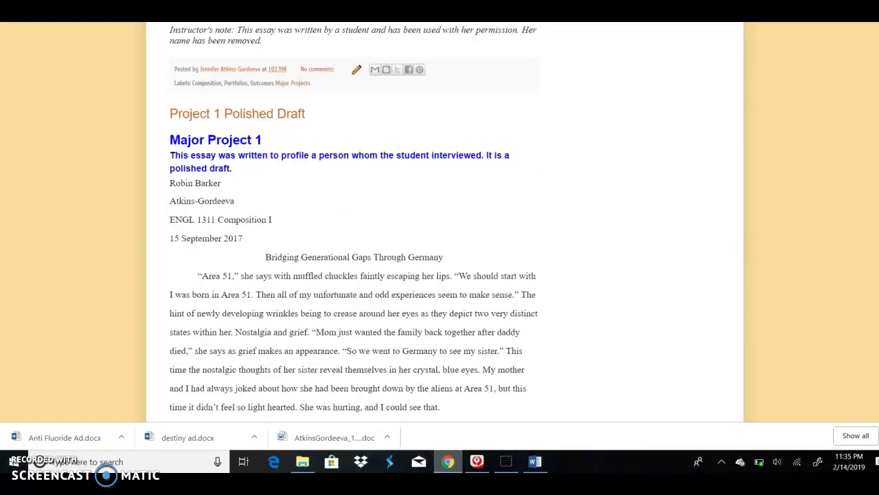
{"action": "scroll", "coordinate": [349, 301], "scroll_direction": "down", "scroll_amount": 15}
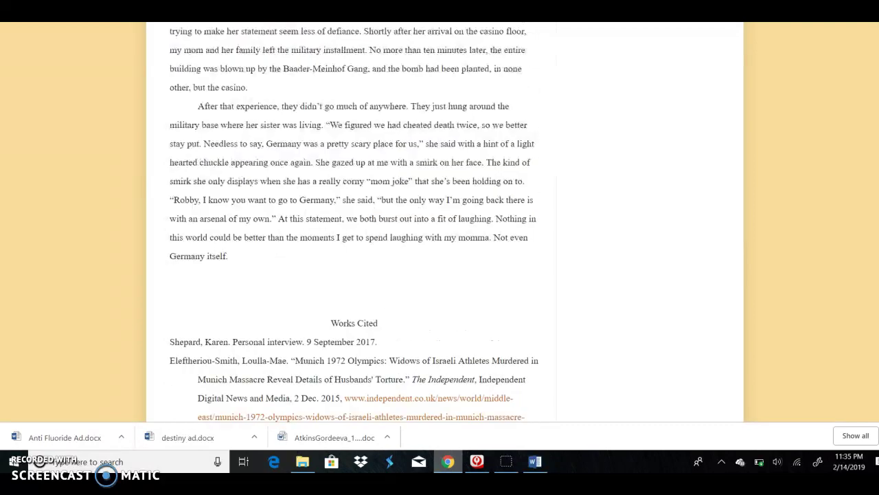
{"action": "scroll", "coordinate": [349, 301], "scroll_direction": "down", "scroll_amount": 5}
{"action": "scroll", "coordinate": [349, 300], "scroll_direction": "up", "scroll_amount": 12}
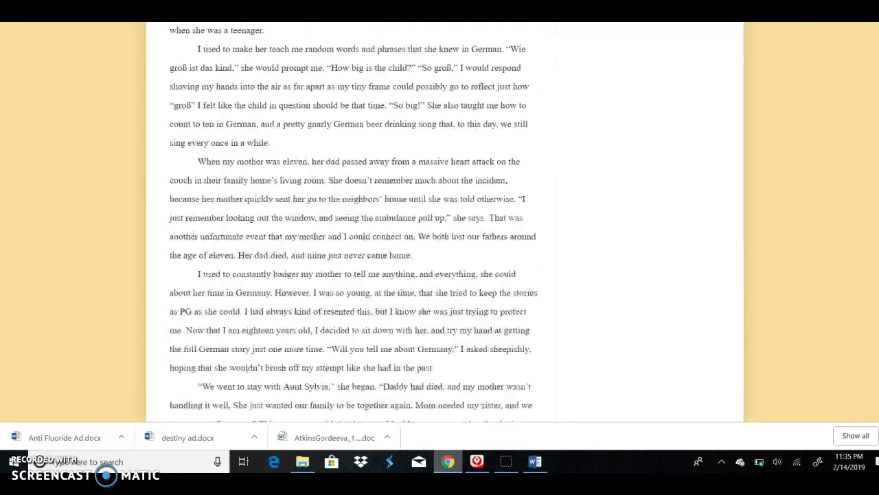
{"action": "scroll", "coordinate": [349, 301], "scroll_direction": "up", "scroll_amount": 10}
{"action": "scroll", "coordinate": [349, 301], "scroll_direction": "down", "scroll_amount": 2}
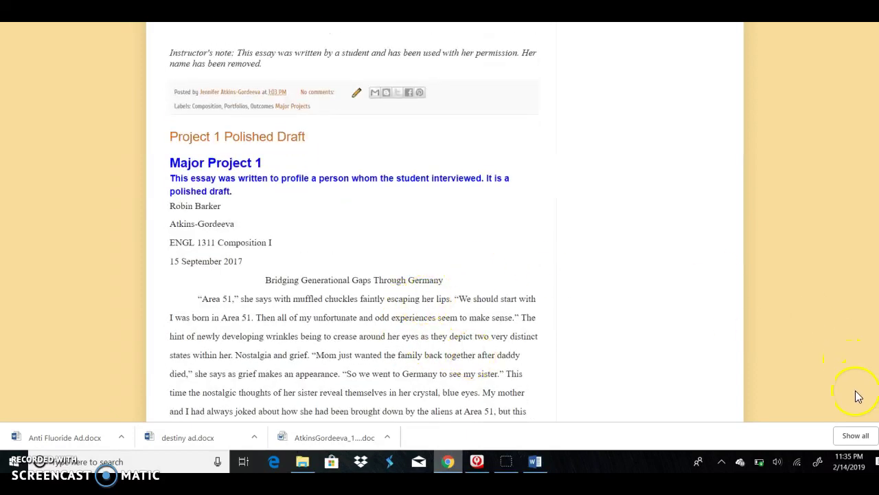
{"action": "scroll", "coordinate": [858, 397], "scroll_direction": "up", "scroll_amount": 15}
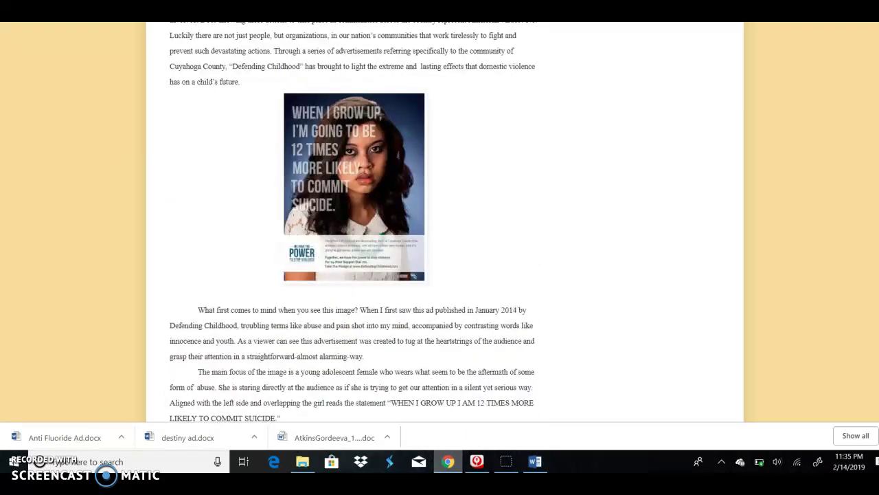
{"action": "scroll", "coordinate": [353, 221], "scroll_direction": "up", "scroll_amount": 20}
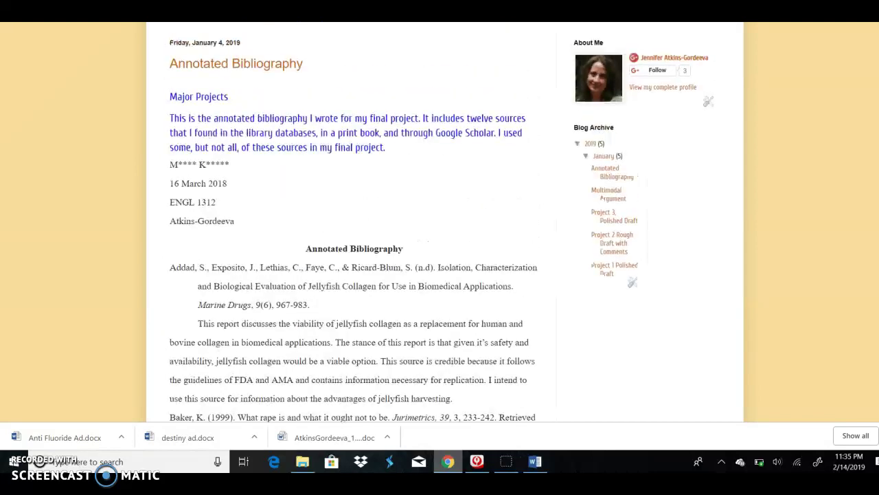
{"action": "scroll", "coordinate": [615, 200], "scroll_direction": "up", "scroll_amount": 2}
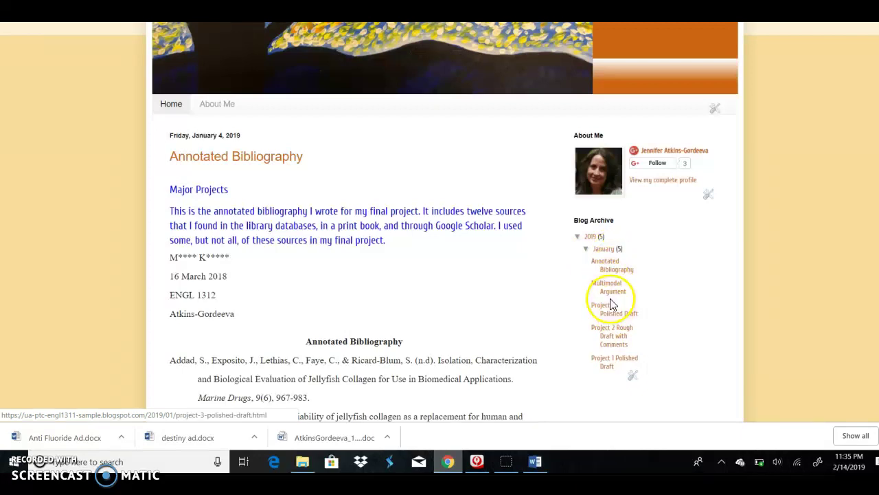
{"action": "left_click", "coordinate": [611, 326]}
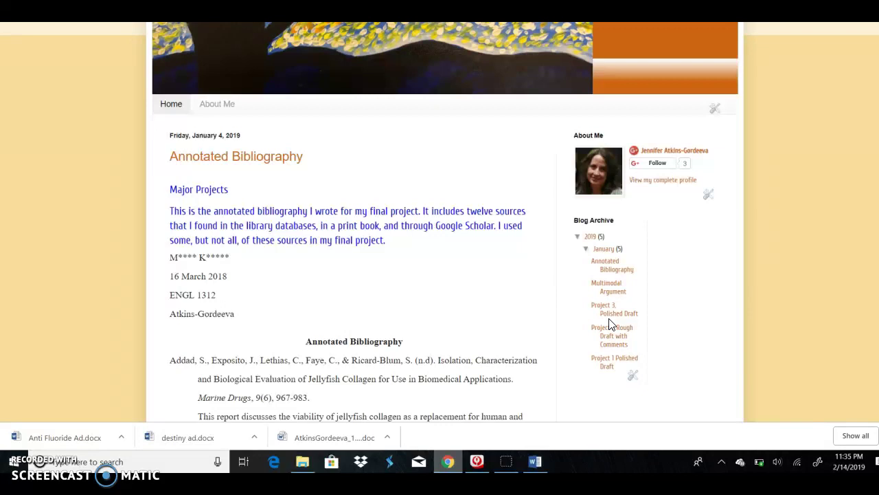
{"action": "left_click", "coordinate": [530, 212]}
{"action": "scroll", "coordinate": [440, 220], "scroll_direction": "up", "scroll_amount": 3}
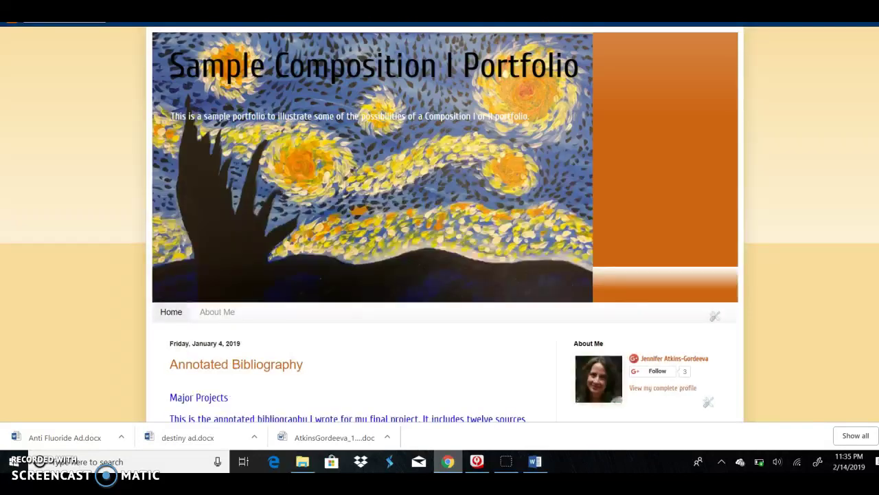
{"action": "left_click", "coordinate": [147, 35]}
{"action": "key", "text": "ctrl+w"}
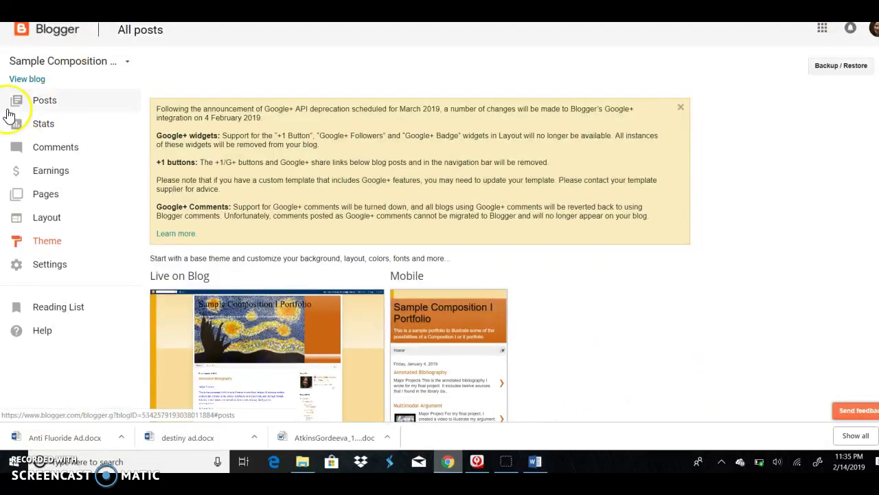
- Choose the other student's portfolio blog from the blog-name dropdown and look over its Theme page
{"action": "left_click", "coordinate": [125, 66]}
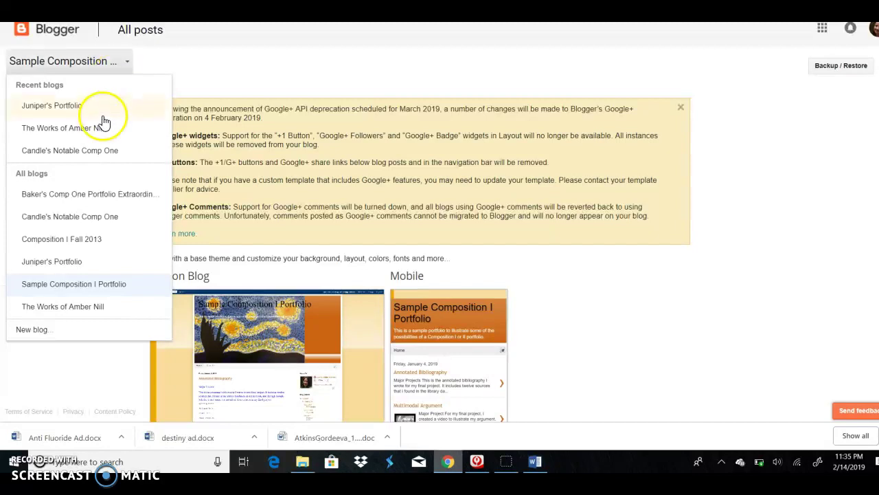
{"action": "left_click", "coordinate": [76, 307]}
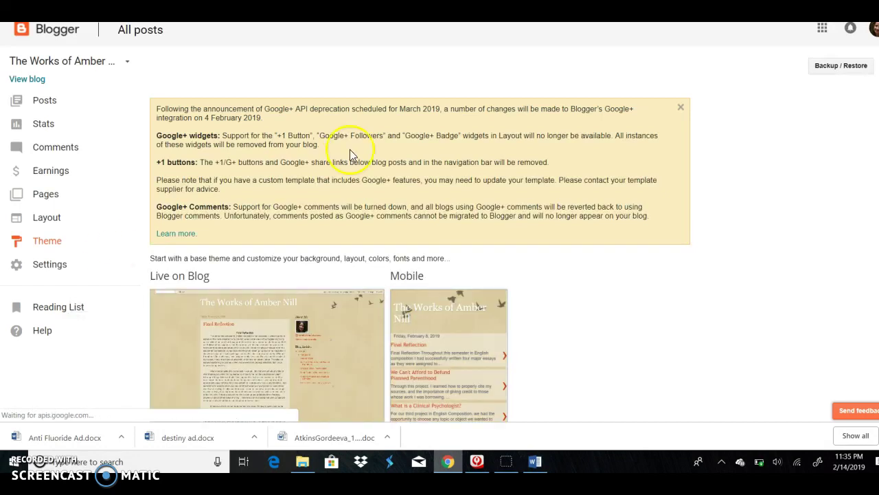
{"action": "scroll", "coordinate": [439, 275], "scroll_direction": "down", "scroll_amount": 6}
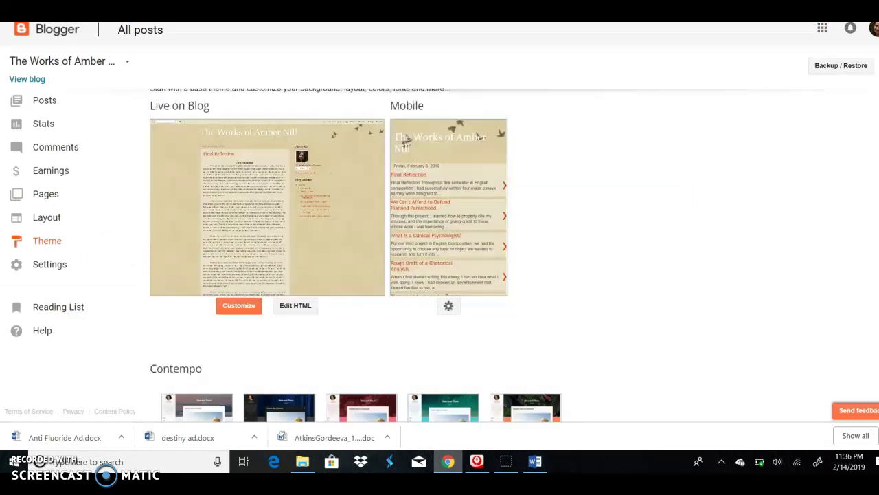
{"action": "scroll", "coordinate": [440, 275], "scroll_direction": "up", "scroll_amount": 3}
{"action": "scroll", "coordinate": [421, 255], "scroll_direction": "up", "scroll_amount": 3}
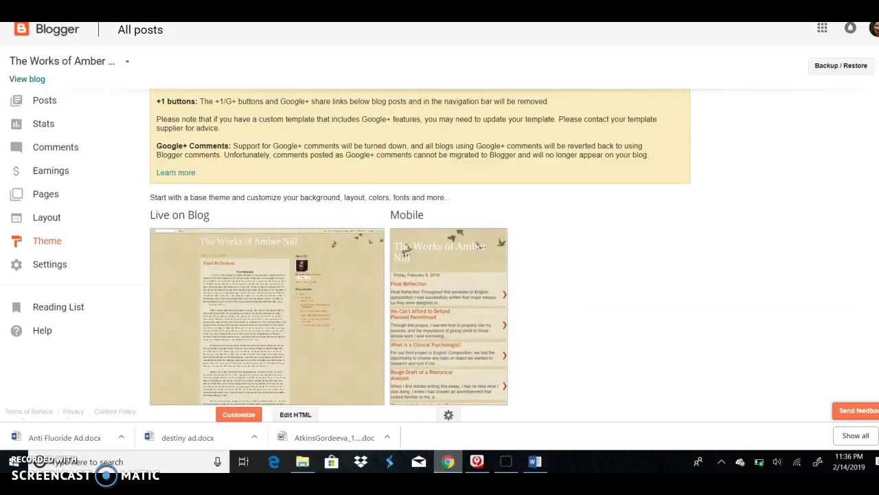
- View the other student's live blog, scroll through its essay posts, then close it
{"action": "left_click", "coordinate": [27, 79]}
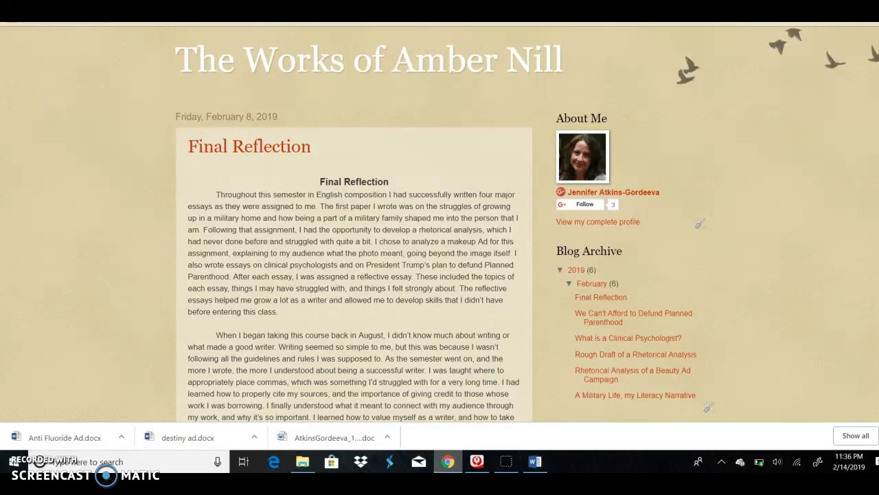
{"action": "scroll", "coordinate": [439, 222], "scroll_direction": "down", "scroll_amount": 2}
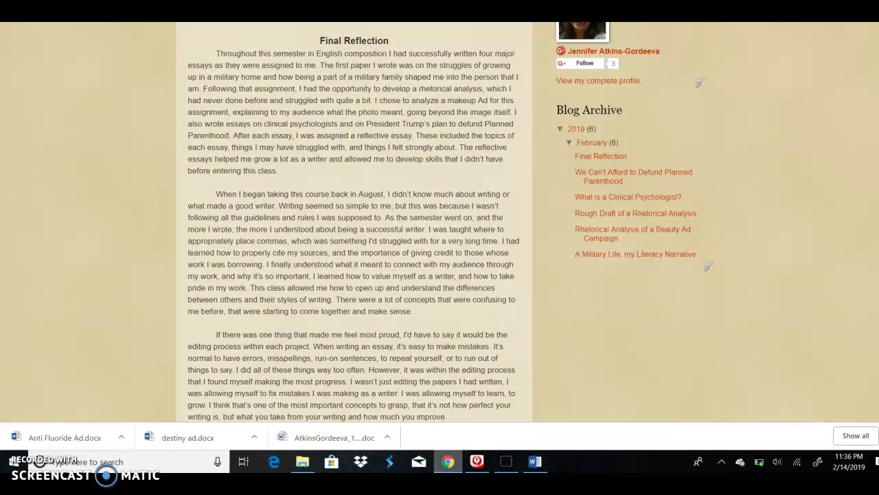
{"action": "scroll", "coordinate": [440, 222], "scroll_direction": "up", "scroll_amount": 1}
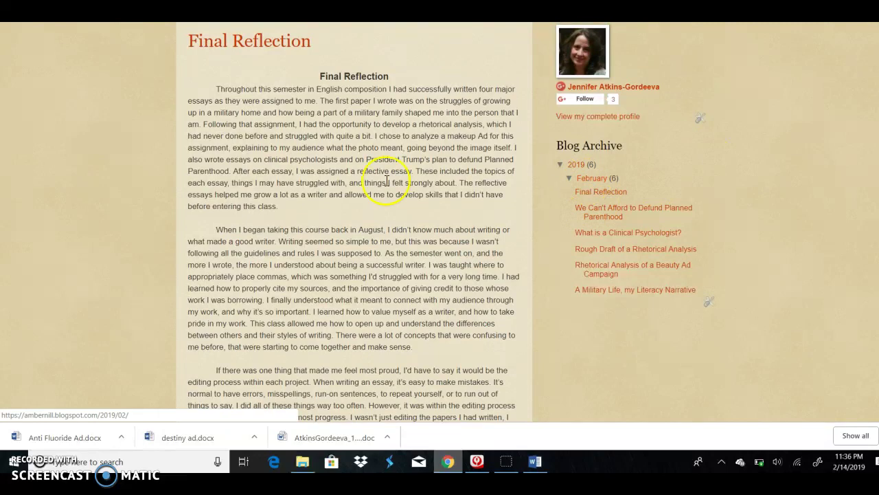
{"action": "scroll", "coordinate": [872, 31], "scroll_direction": "down", "scroll_amount": 10}
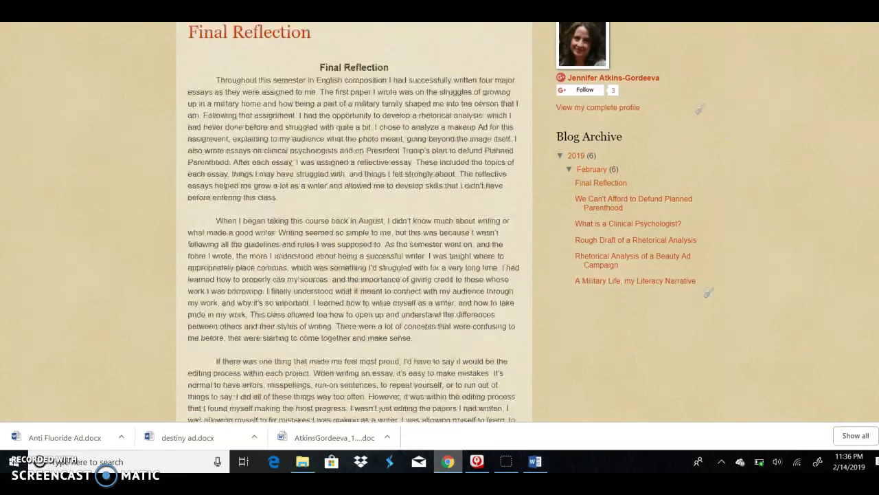
{"action": "scroll", "coordinate": [354, 220], "scroll_direction": "down", "scroll_amount": 1}
{"action": "scroll", "coordinate": [354, 220], "scroll_direction": "up", "scroll_amount": 2}
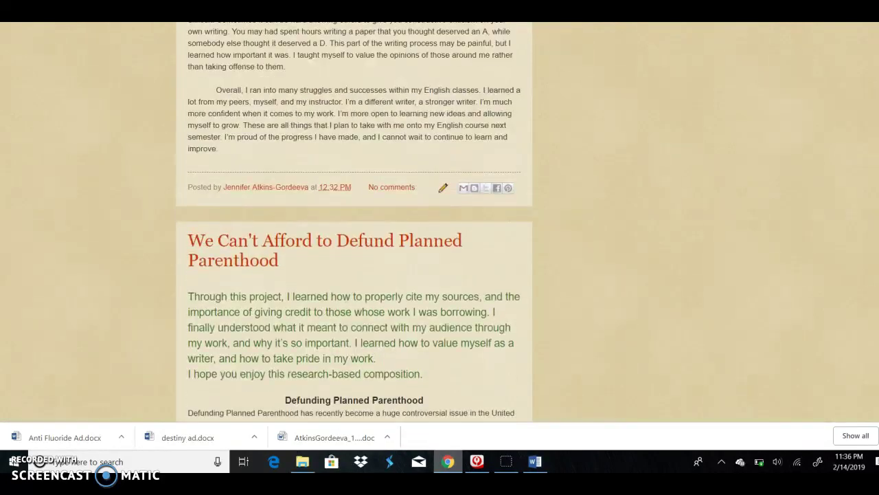
{"action": "scroll", "coordinate": [354, 220], "scroll_direction": "down", "scroll_amount": 3}
{"action": "scroll", "coordinate": [354, 220], "scroll_direction": "down", "scroll_amount": 8}
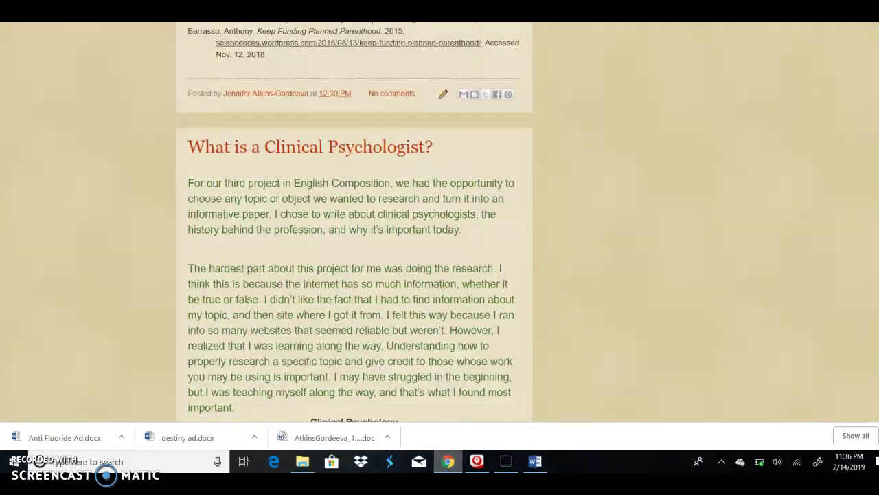
{"action": "scroll", "coordinate": [354, 220], "scroll_direction": "up", "scroll_amount": 10}
{"action": "scroll", "coordinate": [354, 220], "scroll_direction": "up", "scroll_amount": 15}
{"action": "scroll", "coordinate": [354, 220], "scroll_direction": "down", "scroll_amount": 6}
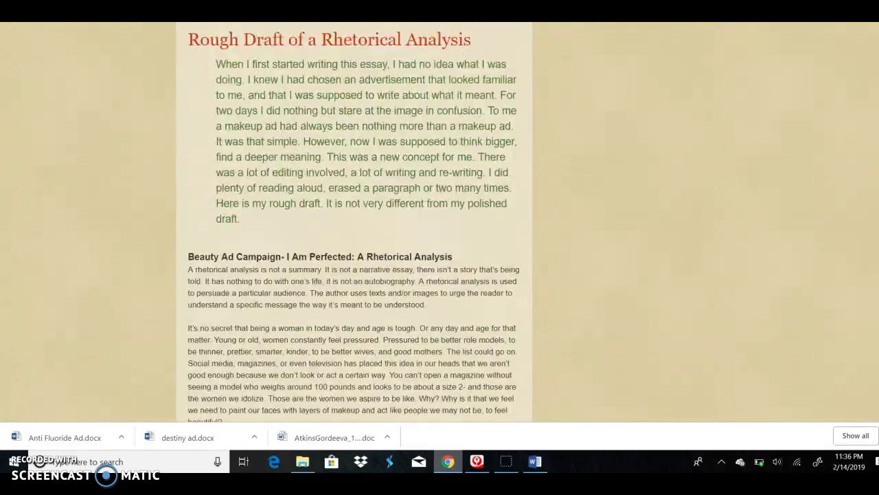
{"action": "scroll", "coordinate": [873, 285], "scroll_direction": "down", "scroll_amount": 15}
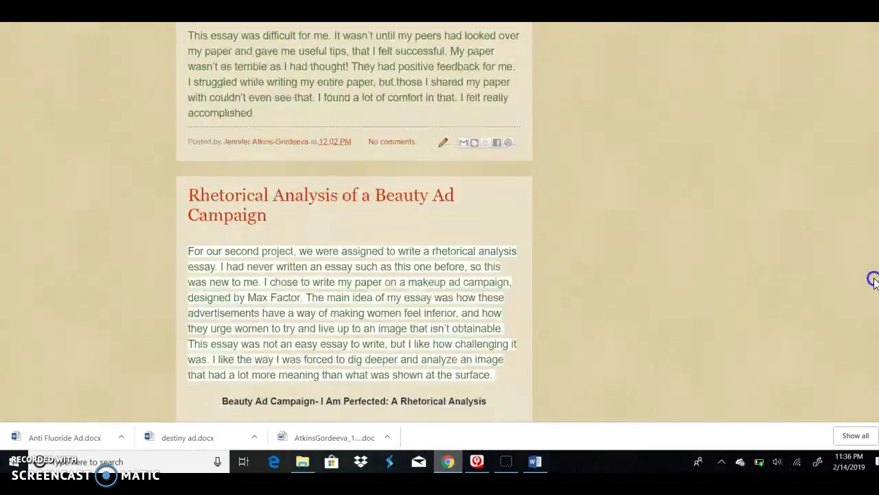
{"action": "scroll", "coordinate": [872, 285], "scroll_direction": "down", "scroll_amount": 3}
{"action": "scroll", "coordinate": [873, 285], "scroll_direction": "up", "scroll_amount": 2}
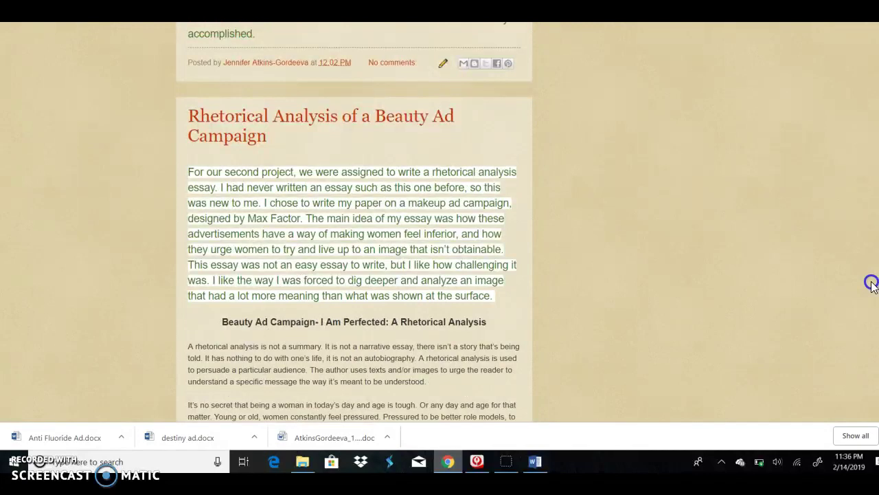
{"action": "left_click_drag", "start_coordinate": [871, 285], "coordinate": [876, 55]}
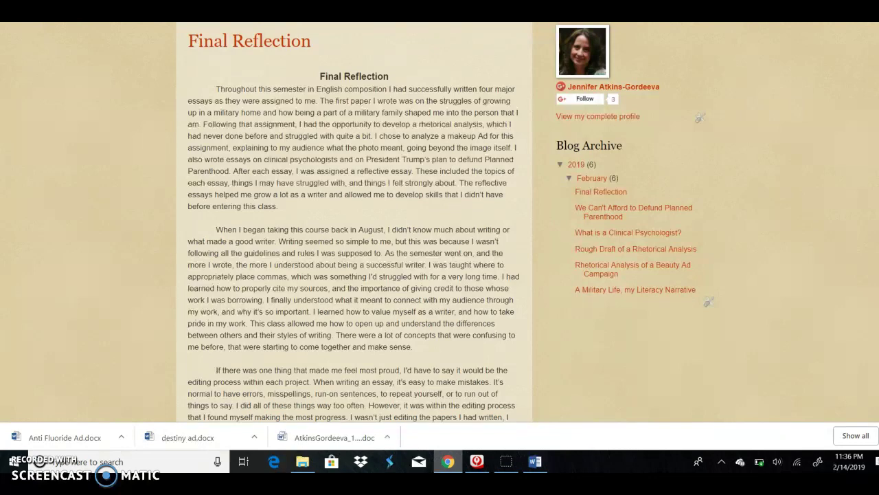
{"action": "mouse_move", "coordinate": [876, 55]}
{"action": "left_mouse_down"}
{"action": "mouse_move", "coordinate": [876, 100]}
{"action": "mouse_move", "coordinate": [876, 27]}
{"action": "mouse_move", "coordinate": [876, 41]}
{"action": "left_mouse_up"}
{"action": "key", "text": "ctrl+w"}
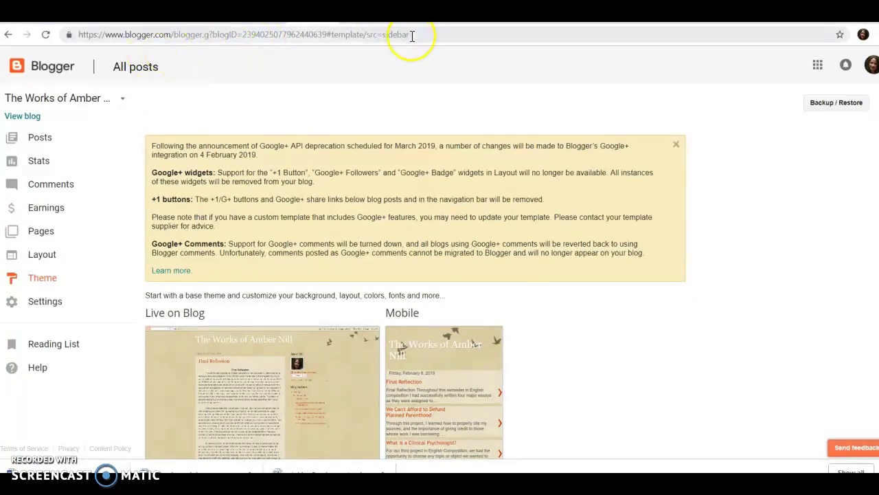
- Open the example blog's posts list and view that blog as published
{"action": "left_click_drag", "start_coordinate": [410, 35], "coordinate": [78, 34]}
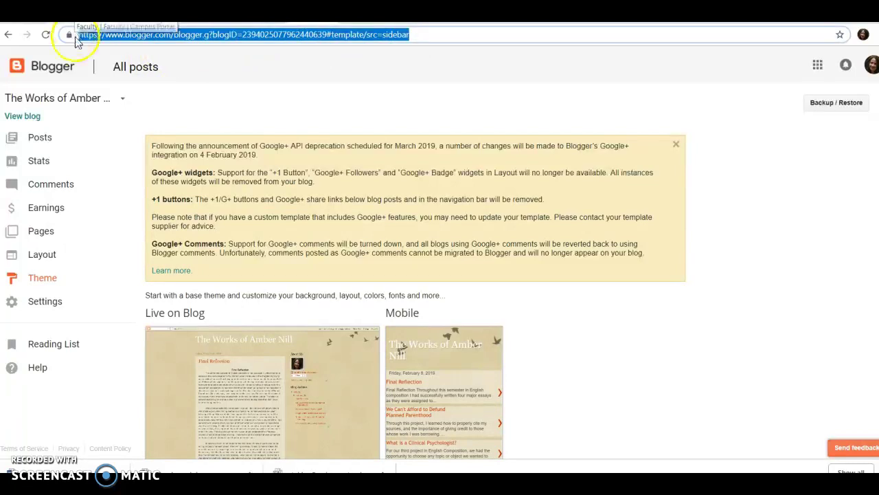
{"action": "left_click", "coordinate": [106, 133]}
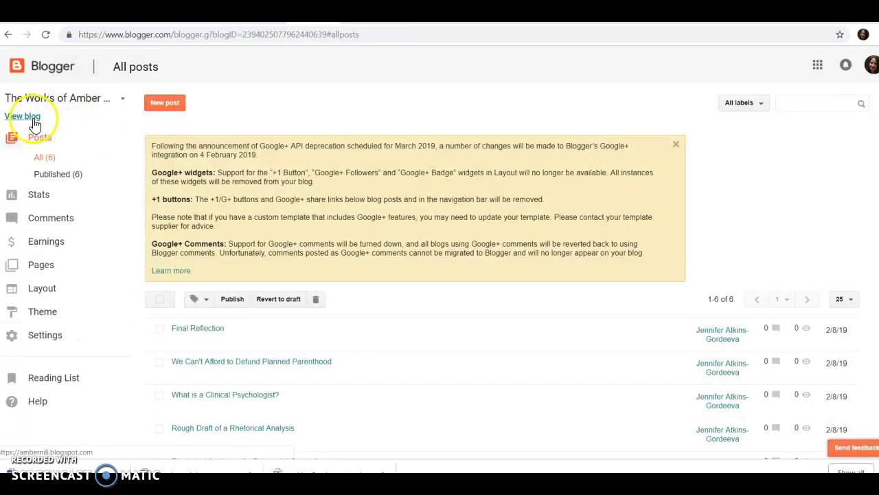
{"action": "left_click", "coordinate": [33, 118]}
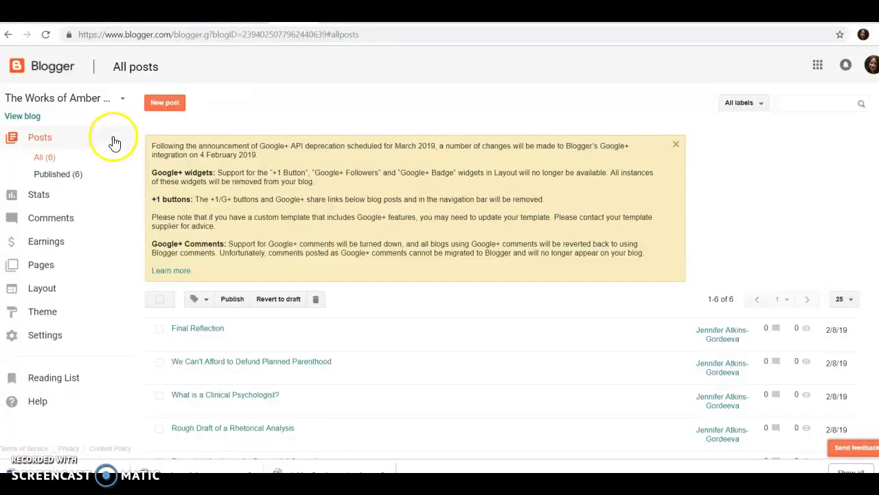
- Switch the dashboard to Juniper's Portfolio and view its live watercolor-themed blog
{"action": "left_click", "coordinate": [122, 99]}
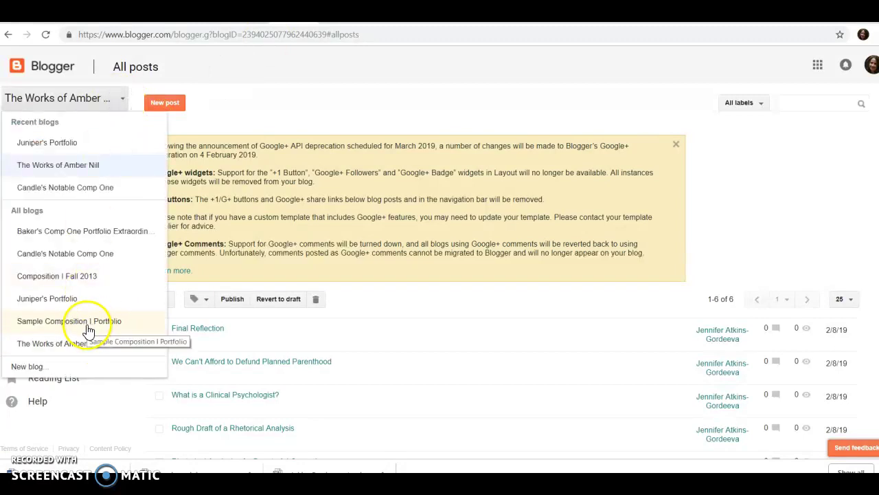
{"action": "left_click", "coordinate": [71, 301]}
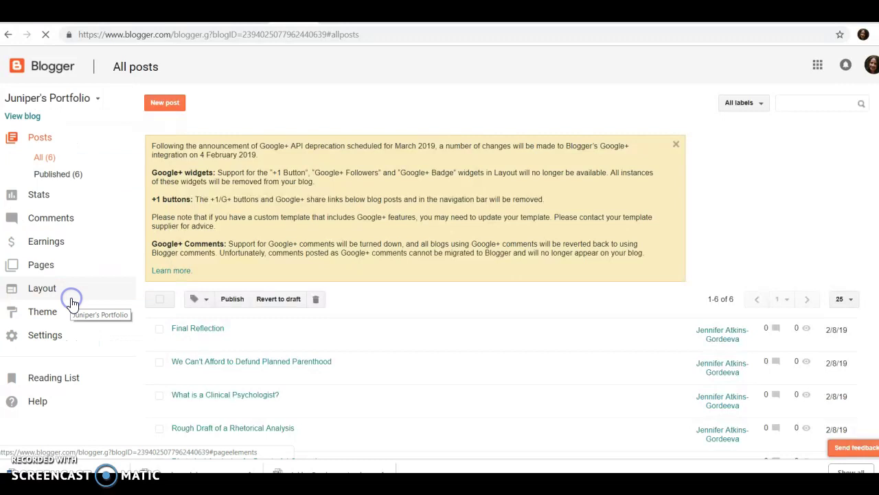
{"action": "left_click", "coordinate": [34, 99]}
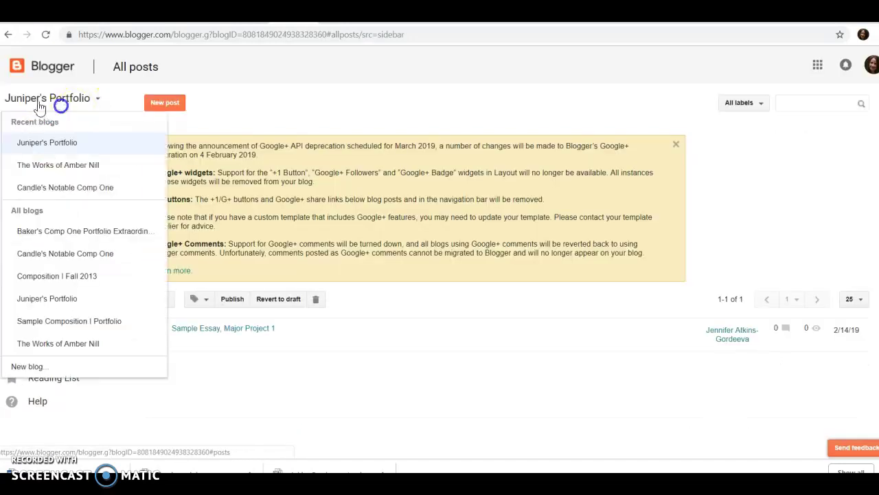
{"action": "left_click", "coordinate": [29, 117]}
{"action": "left_click", "coordinate": [29, 116]}
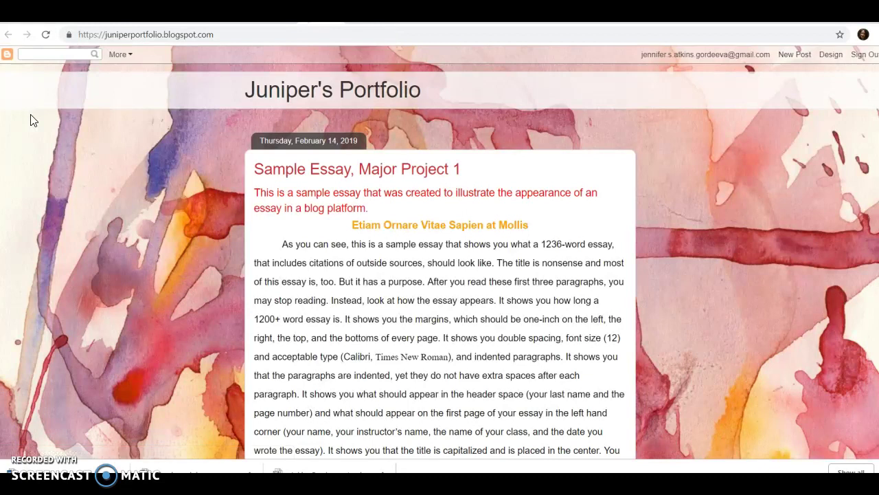
- Copy the full Juniper's Portfolio blog URL and move over to the Blackboard tab
{"action": "left_click", "coordinate": [213, 34]}
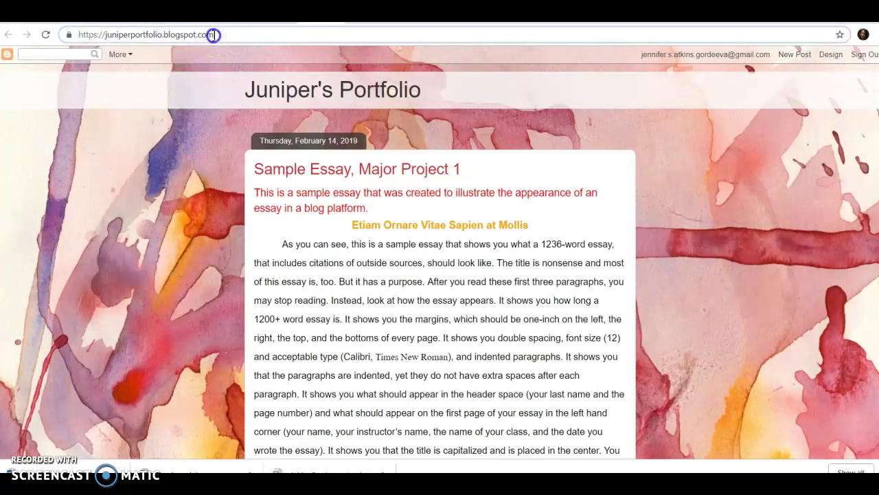
{"action": "left_click_drag", "start_coordinate": [214, 34], "coordinate": [80, 27]}
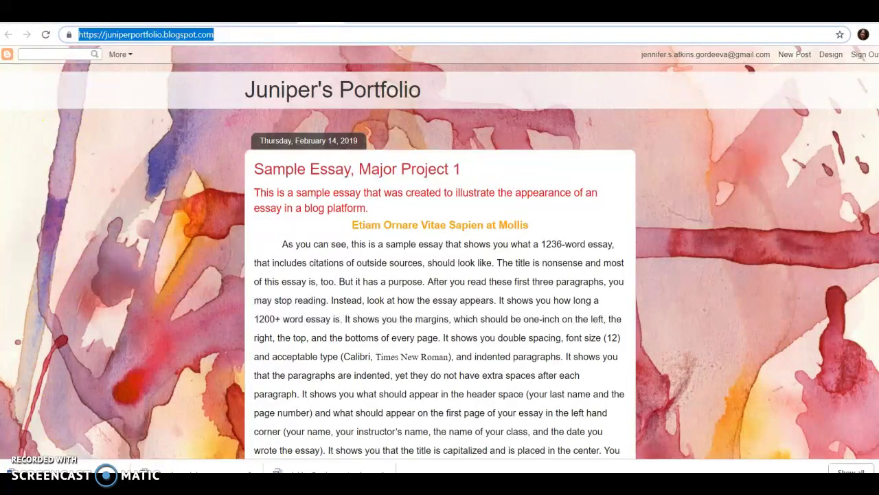
{"action": "key", "text": "ctrl+Tab"}
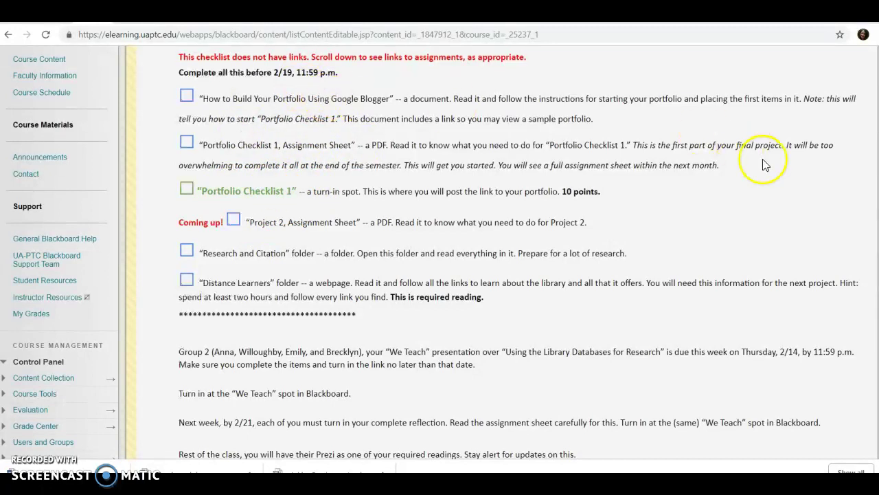
- Read through the Portfolio Checklist 1 assignment sheet
{"action": "scroll", "coordinate": [867, 165], "scroll_direction": "down", "scroll_amount": 1}
{"action": "scroll", "coordinate": [294, 285], "scroll_direction": "down", "scroll_amount": 4}
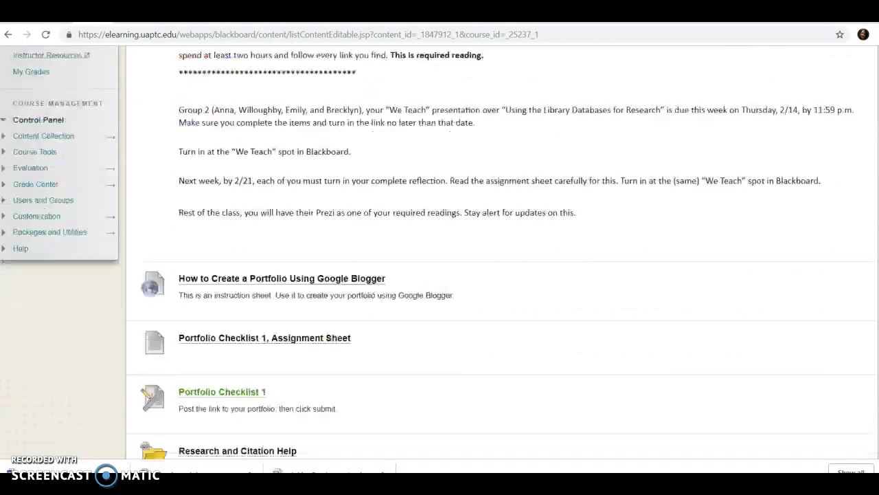
{"action": "scroll", "coordinate": [294, 285], "scroll_direction": "up", "scroll_amount": 1}
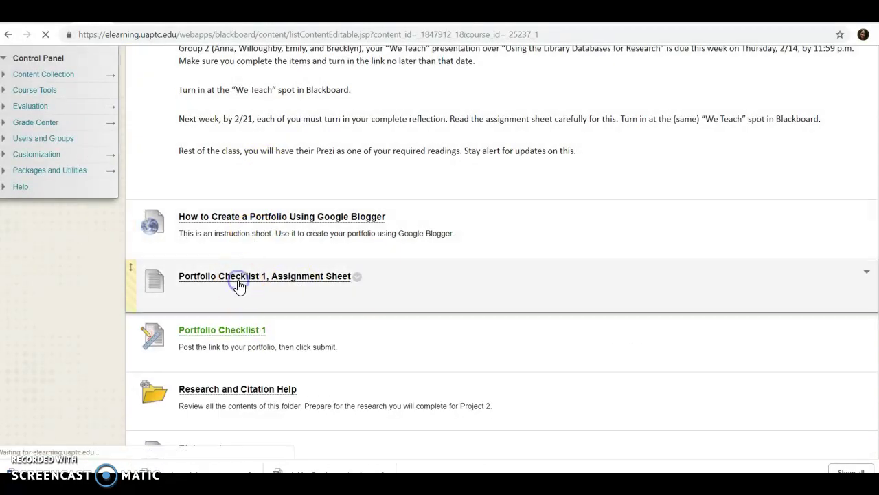
{"action": "left_click", "coordinate": [239, 280]}
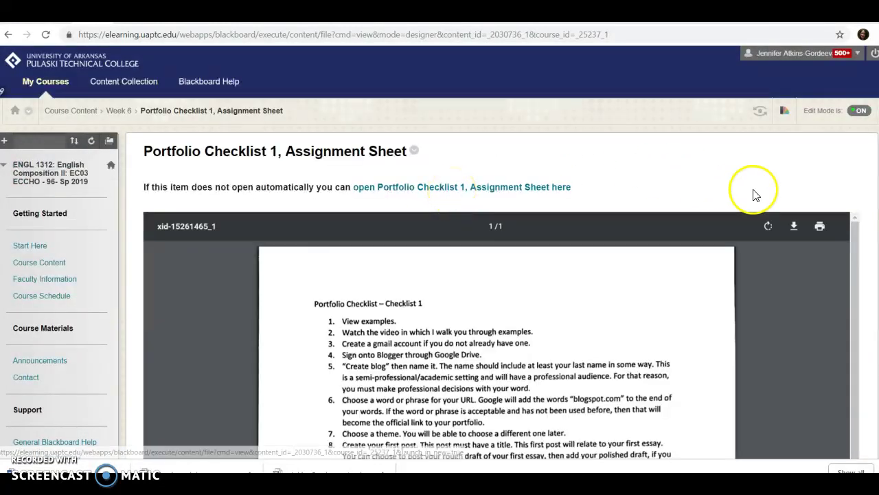
{"action": "scroll", "coordinate": [751, 192], "scroll_direction": "down", "scroll_amount": 2}
{"action": "scroll", "coordinate": [496, 261], "scroll_direction": "down", "scroll_amount": 2}
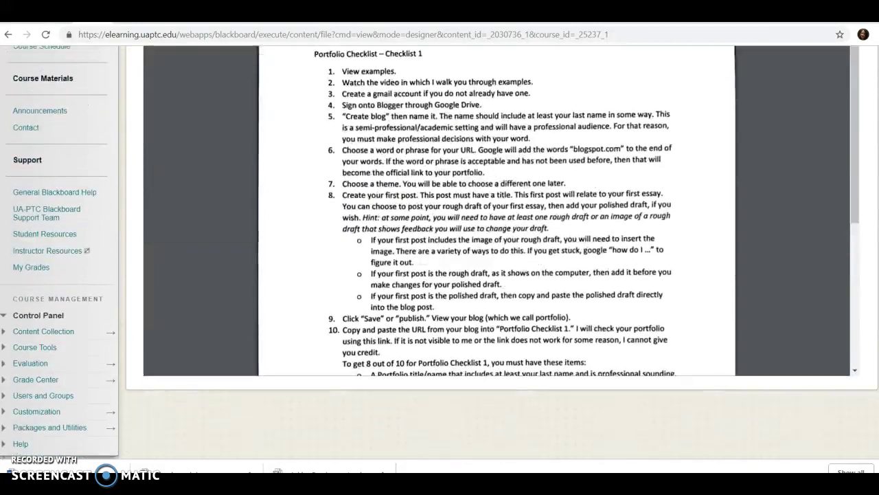
{"action": "scroll", "coordinate": [496, 261], "scroll_direction": "up", "scroll_amount": 3}
{"action": "scroll", "coordinate": [496, 261], "scroll_direction": "up", "scroll_amount": 2}
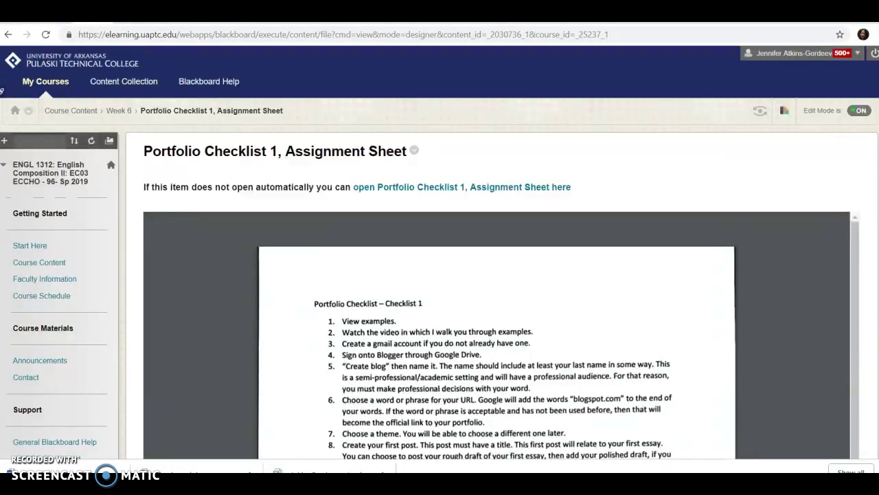
- Go back to Week 6 and open the 'How to Create a Portfolio Using Google Blogger' guide
{"action": "left_click", "coordinate": [120, 114]}
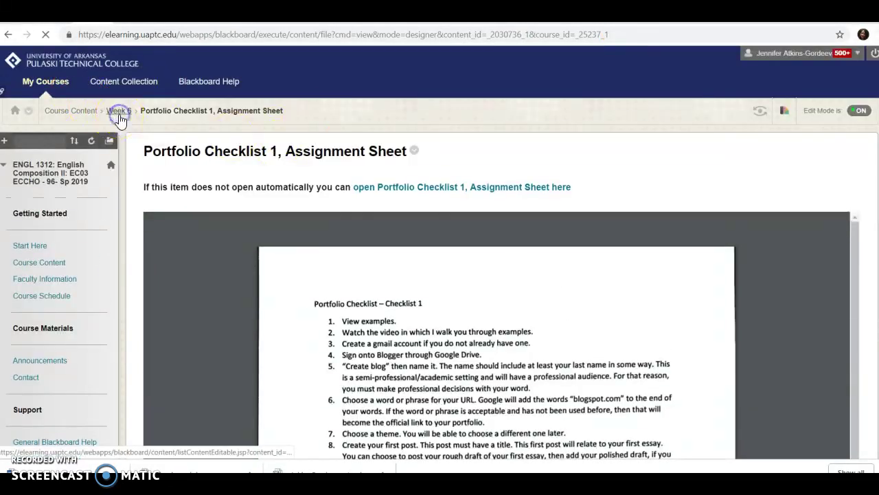
{"action": "left_click", "coordinate": [170, 181]}
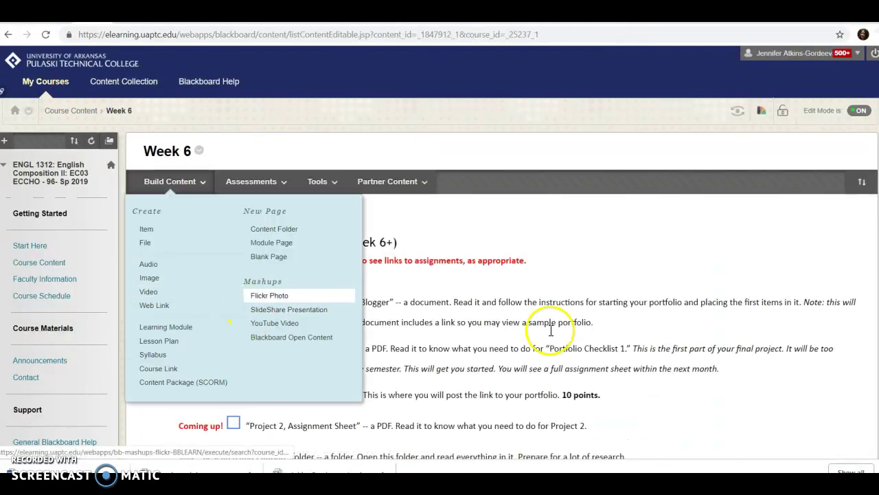
{"action": "scroll", "coordinate": [848, 216], "scroll_direction": "down", "scroll_amount": 2}
{"action": "scroll", "coordinate": [440, 252], "scroll_direction": "down", "scroll_amount": 5}
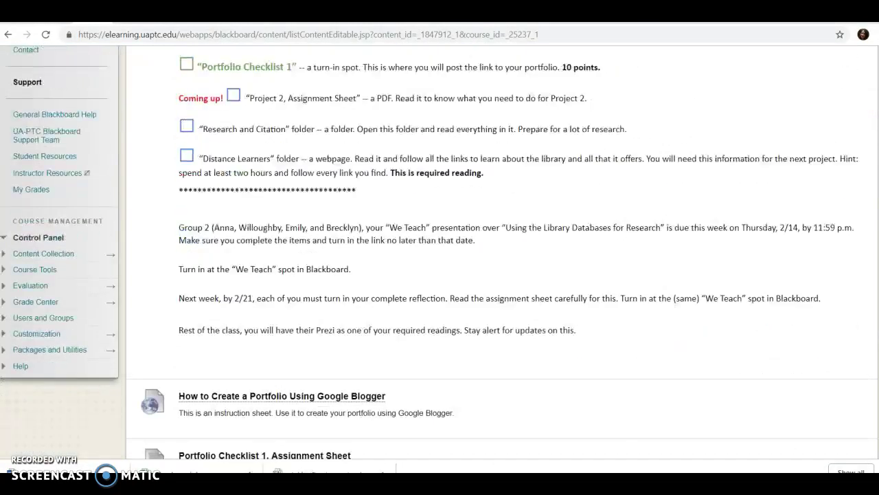
{"action": "left_click", "coordinate": [230, 317]}
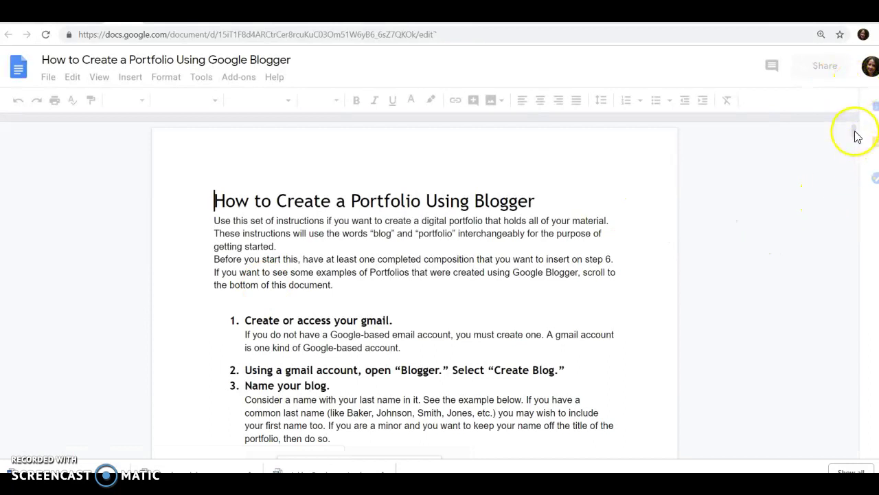
- Scroll down to the guide's section on adding pictures and close the low-battery warning
{"action": "left_click_drag", "start_coordinate": [855, 134], "coordinate": [855, 201]}
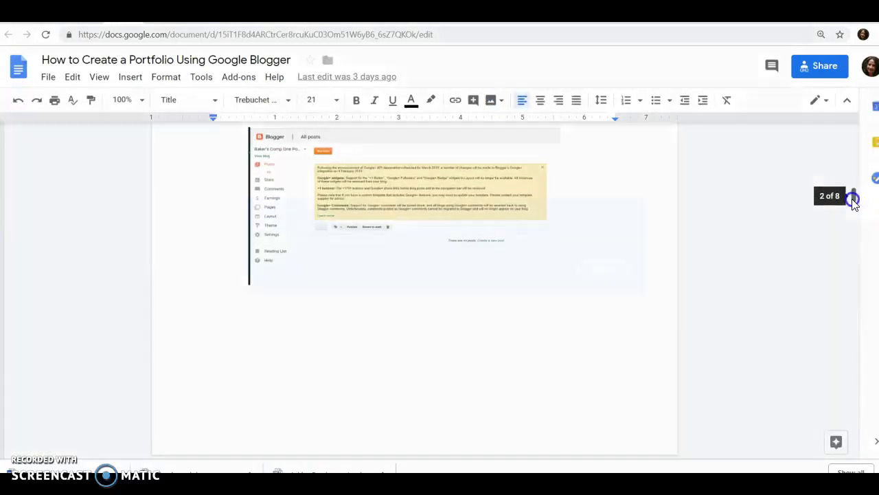
{"action": "left_click", "coordinate": [601, 270]}
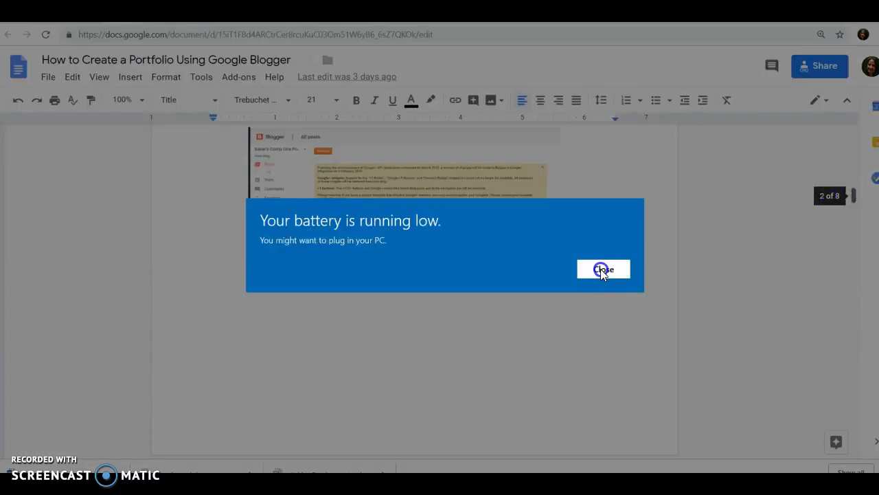